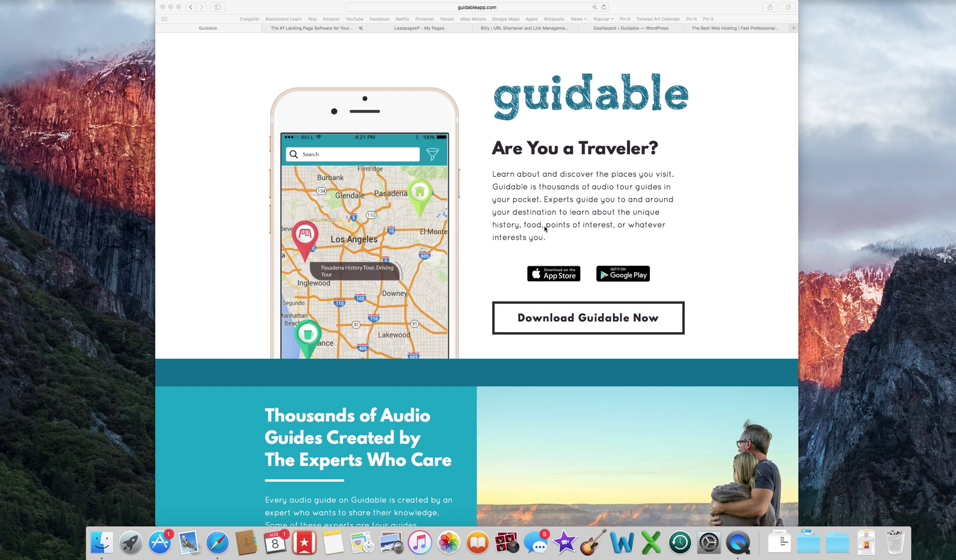
Step: Browse and reload the live Guidable page at guidableapp.com, then go to the Leadpages homepage
{"action": "scroll", "coordinate": [545, 228], "scroll_direction": "down", "scroll_amount": 20}
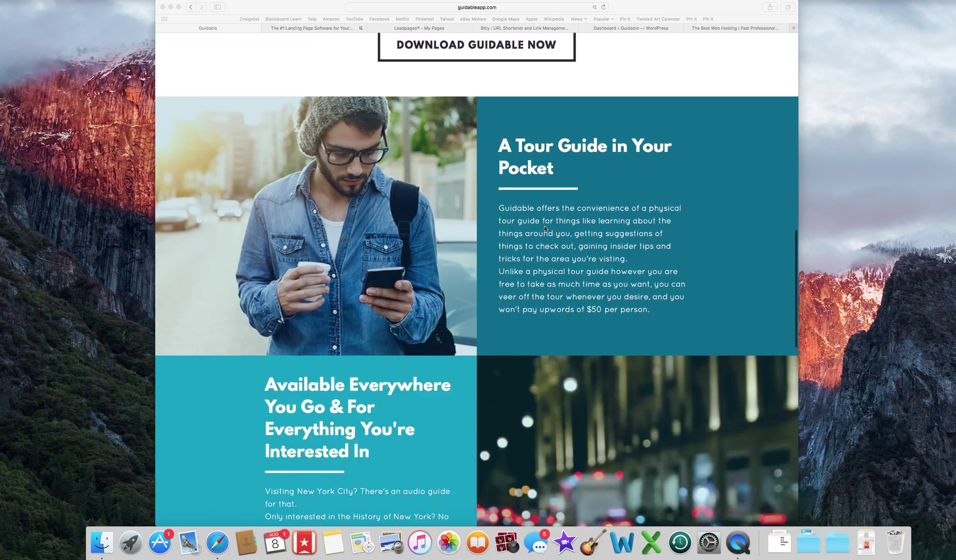
{"action": "scroll", "coordinate": [544, 229], "scroll_direction": "down", "scroll_amount": 3}
{"action": "scroll", "coordinate": [544, 230], "scroll_direction": "up", "scroll_amount": 1}
{"action": "scroll", "coordinate": [543, 228], "scroll_direction": "down", "scroll_amount": 10}
{"action": "scroll", "coordinate": [544, 226], "scroll_direction": "up", "scroll_amount": 2}
{"action": "scroll", "coordinate": [544, 226], "scroll_direction": "up", "scroll_amount": 15}
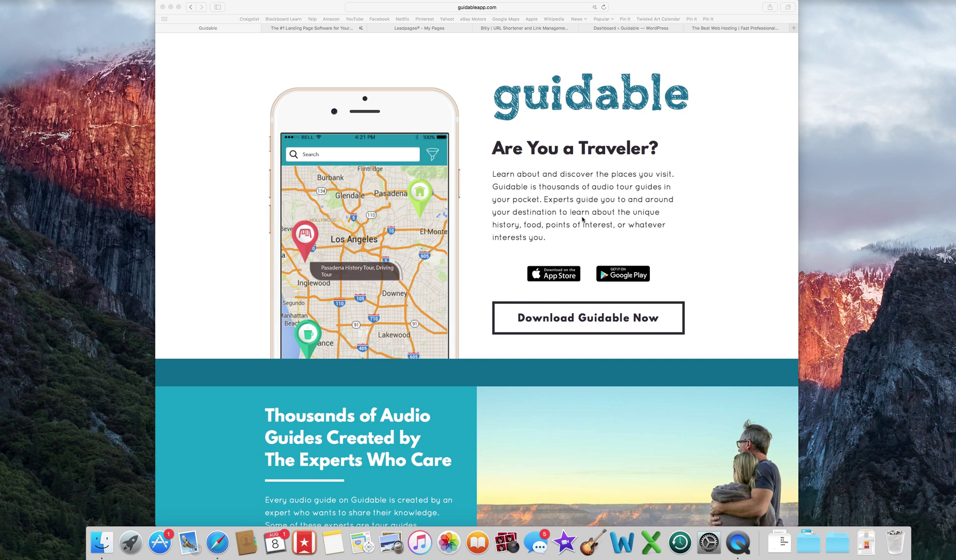
{"action": "scroll", "coordinate": [582, 220], "scroll_direction": "down", "scroll_amount": 20}
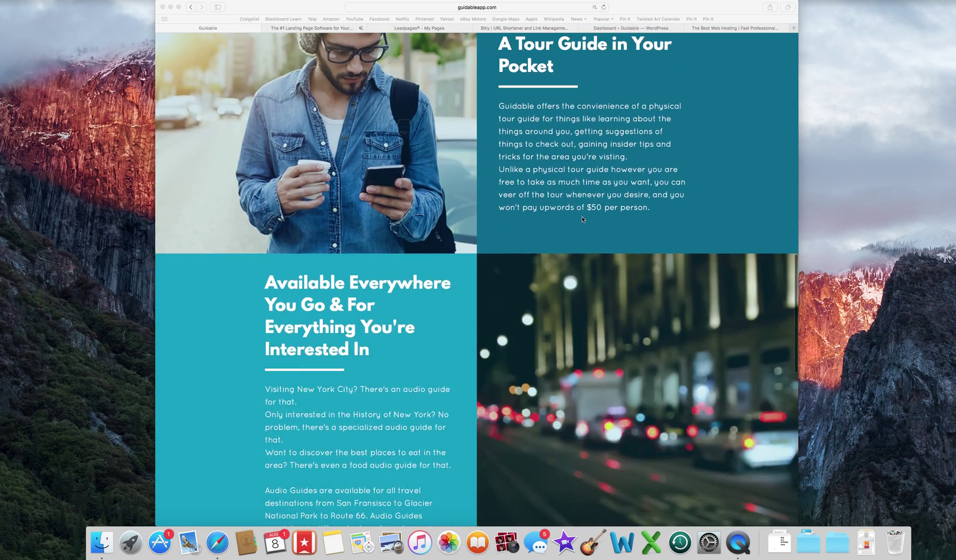
{"action": "scroll", "coordinate": [582, 220], "scroll_direction": "up", "scroll_amount": 20}
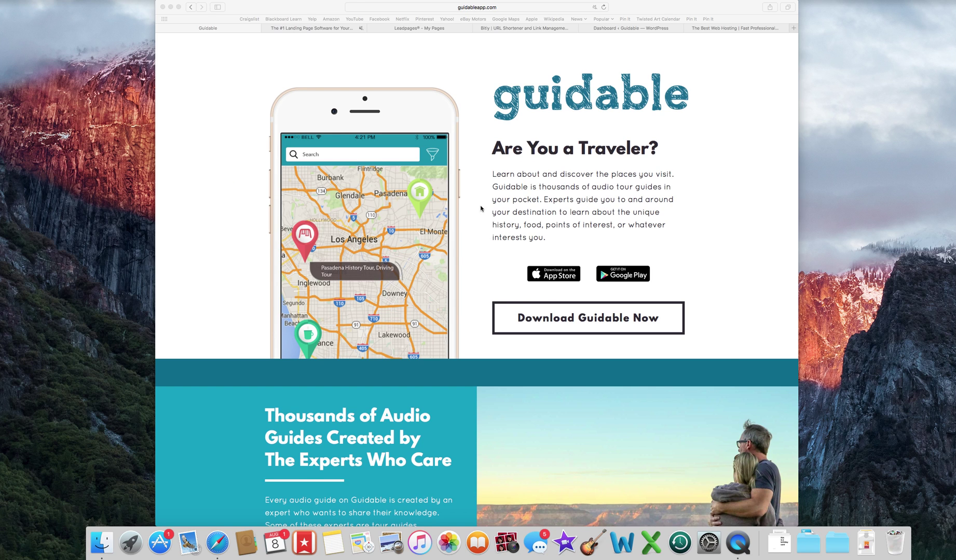
{"action": "scroll", "coordinate": [471, 204], "scroll_direction": "down", "scroll_amount": 5}
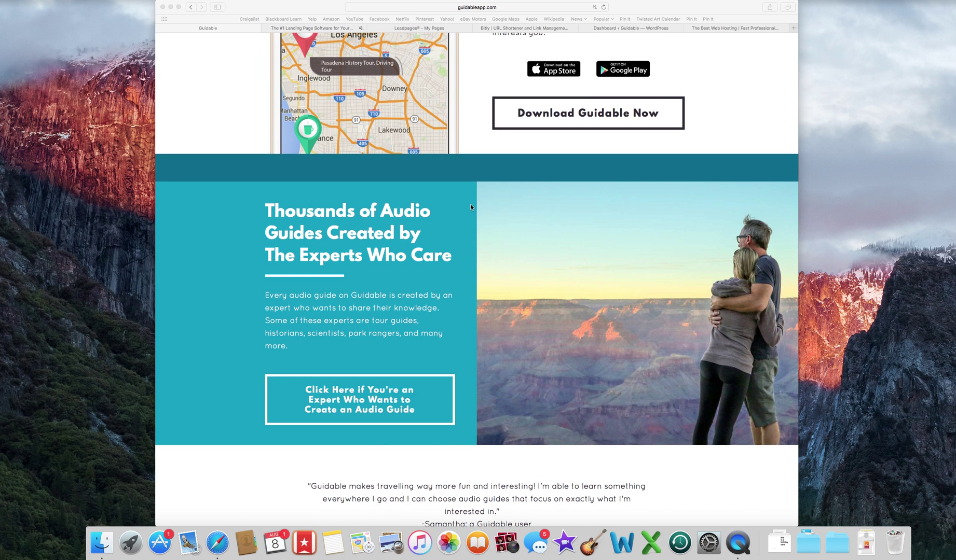
{"action": "scroll", "coordinate": [477, 244], "scroll_direction": "down", "scroll_amount": 6}
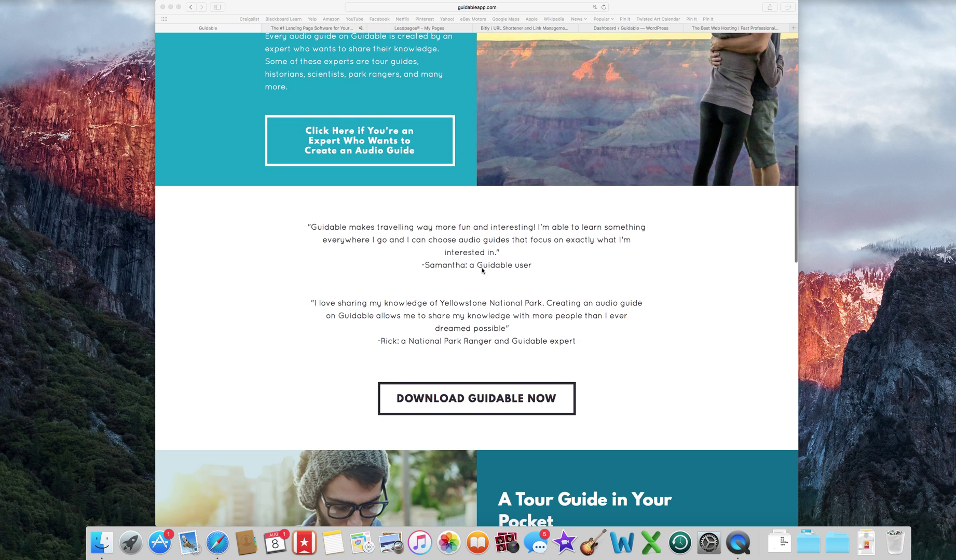
{"action": "scroll", "coordinate": [595, 268], "scroll_direction": "down", "scroll_amount": 10}
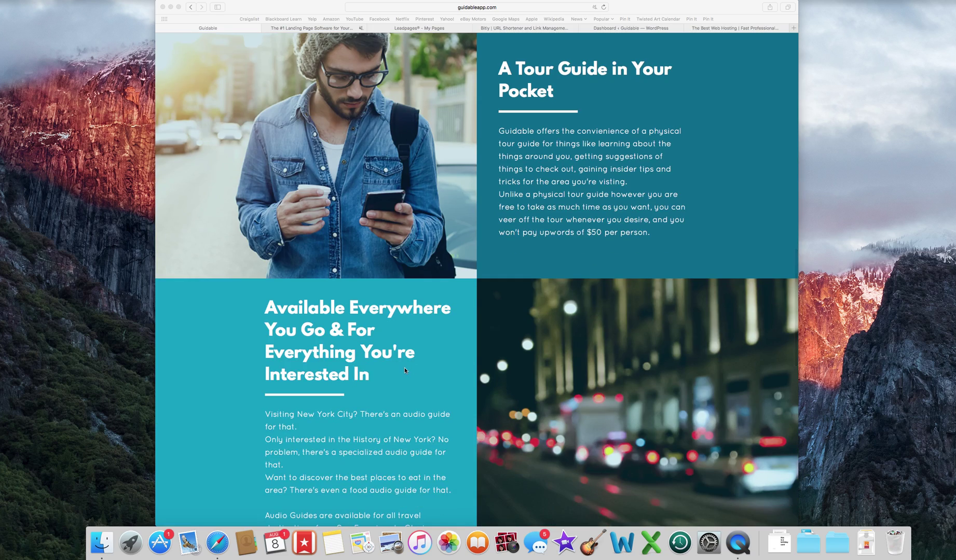
{"action": "scroll", "coordinate": [405, 369], "scroll_direction": "down", "scroll_amount": 14}
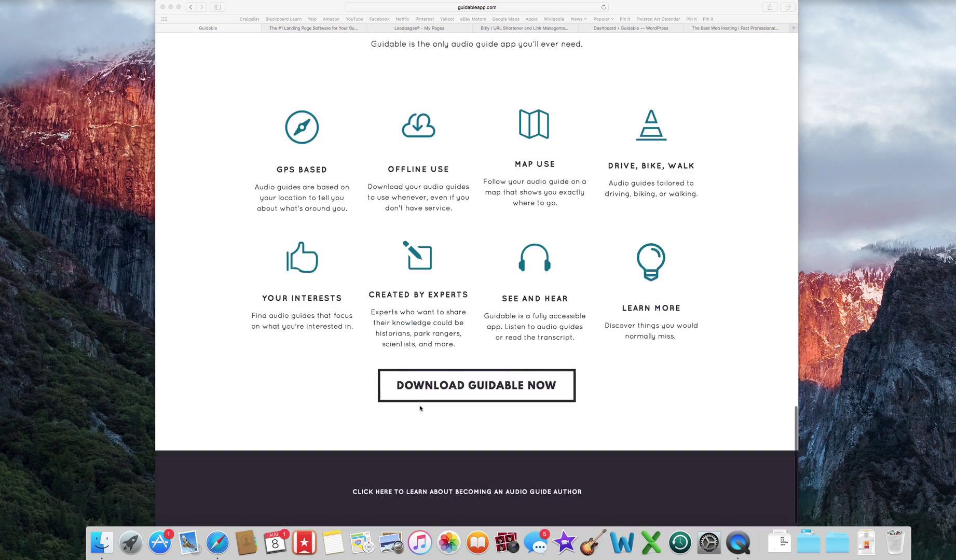
{"action": "key", "text": "super+r"}
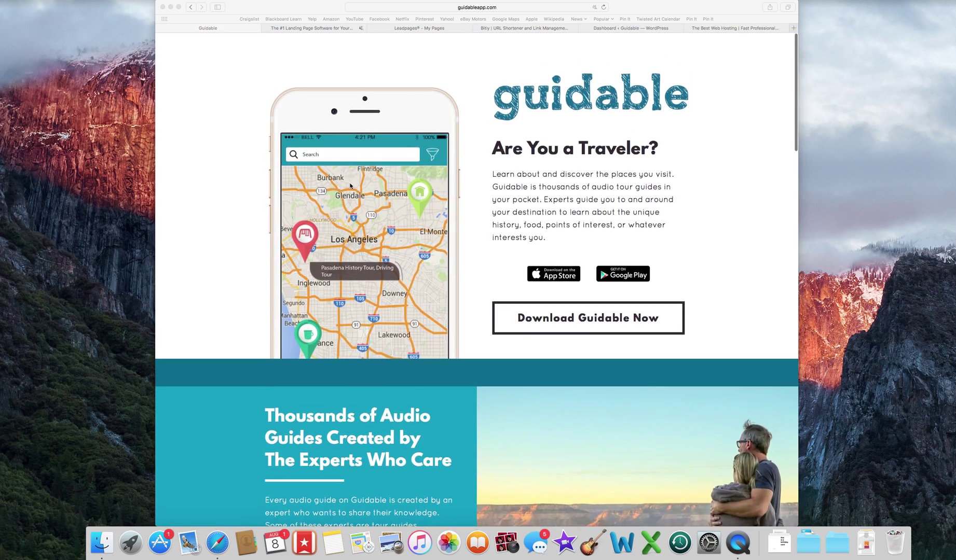
{"action": "left_click", "coordinate": [332, 31]}
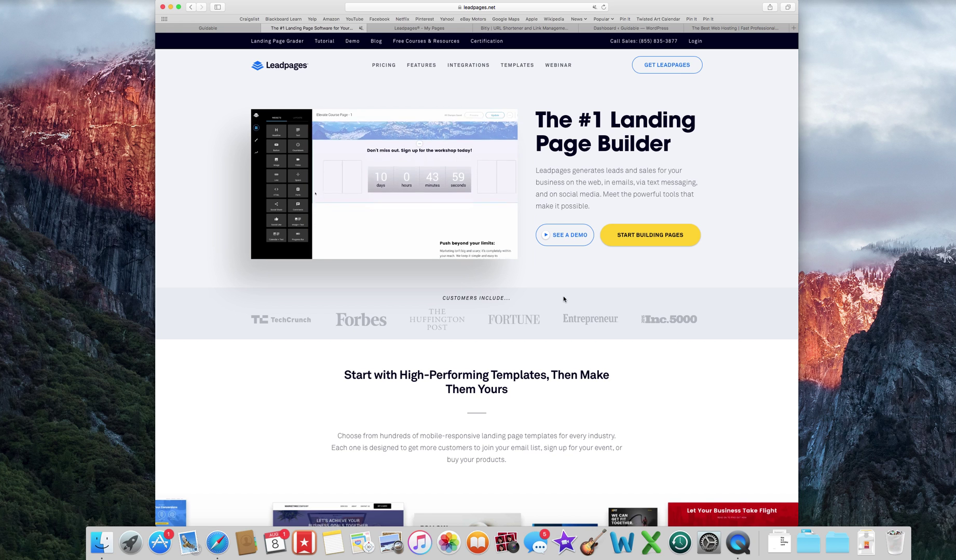
Step: Dismiss the free live training popup and switch to the Leadpages My Pages list
{"action": "scroll", "coordinate": [564, 298], "scroll_direction": "down", "scroll_amount": 15}
{"action": "scroll", "coordinate": [563, 298], "scroll_direction": "down", "scroll_amount": 6}
{"action": "scroll", "coordinate": [563, 296], "scroll_direction": "up", "scroll_amount": 4}
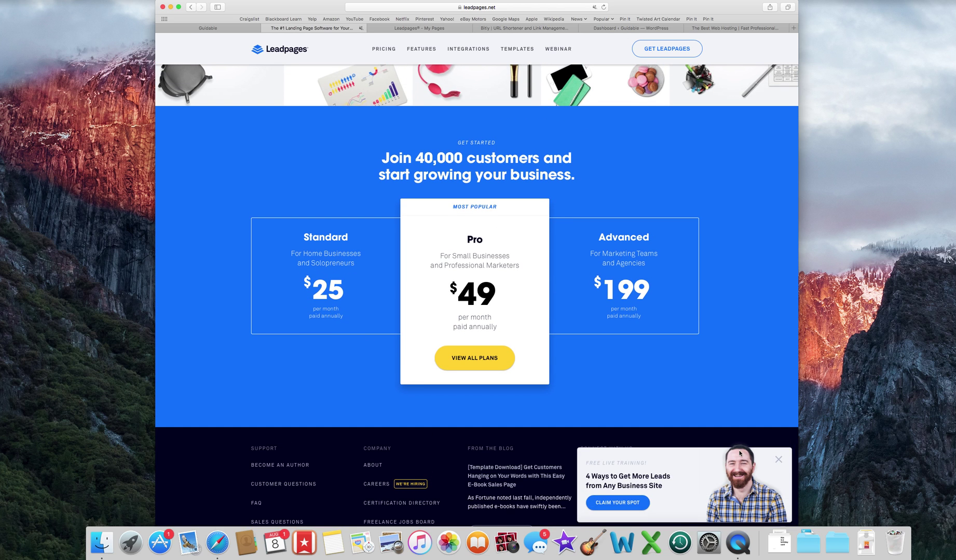
{"action": "left_click", "coordinate": [780, 460]}
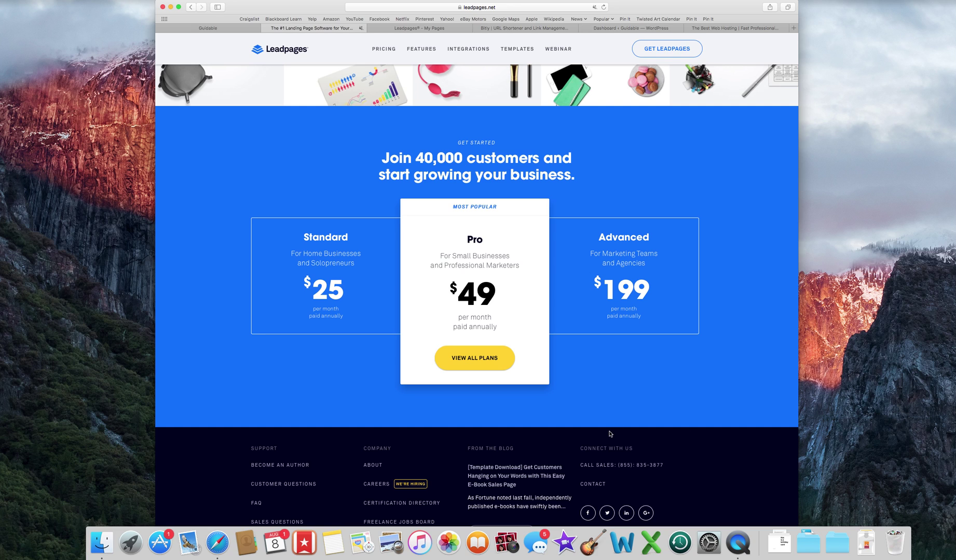
{"action": "scroll", "coordinate": [609, 434], "scroll_direction": "up", "scroll_amount": 15}
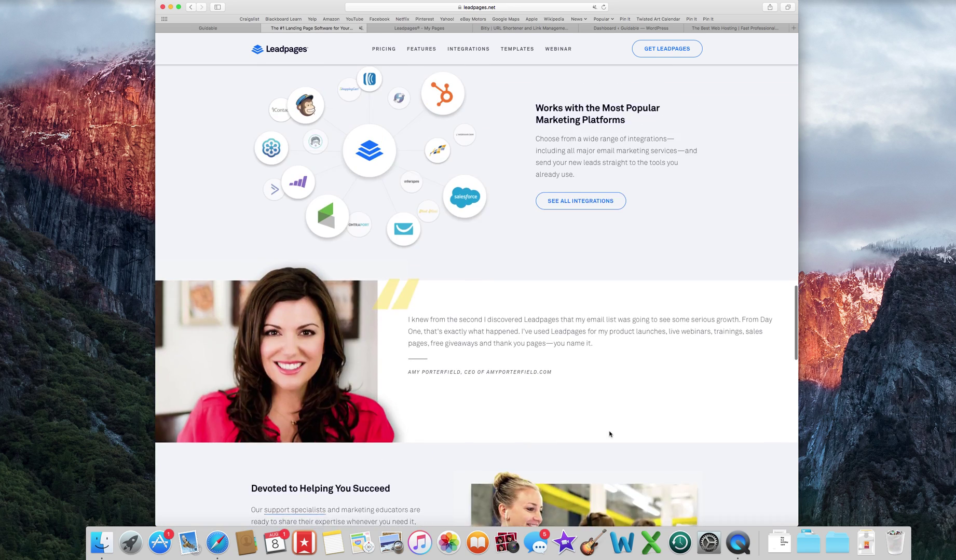
{"action": "scroll", "coordinate": [407, 288], "scroll_direction": "up", "scroll_amount": 5}
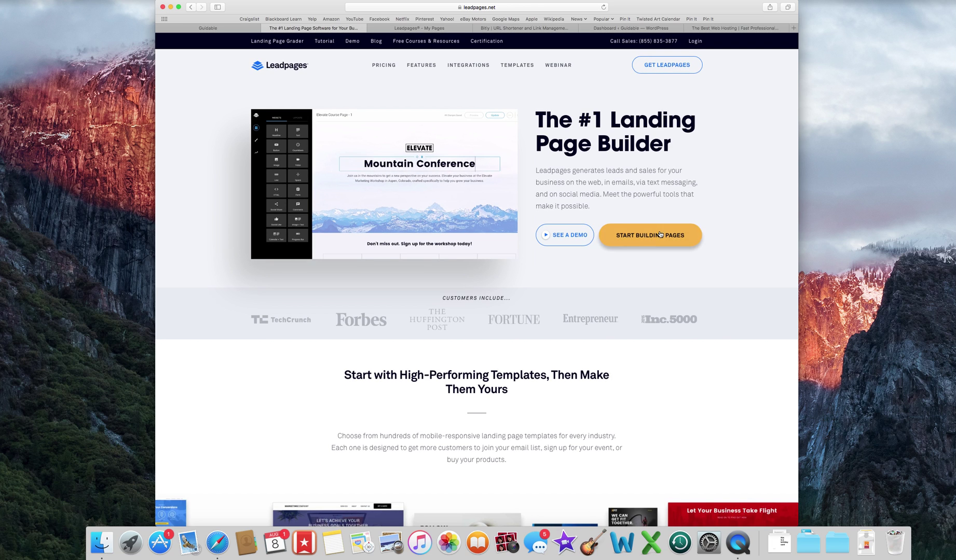
{"action": "left_click", "coordinate": [427, 30]}
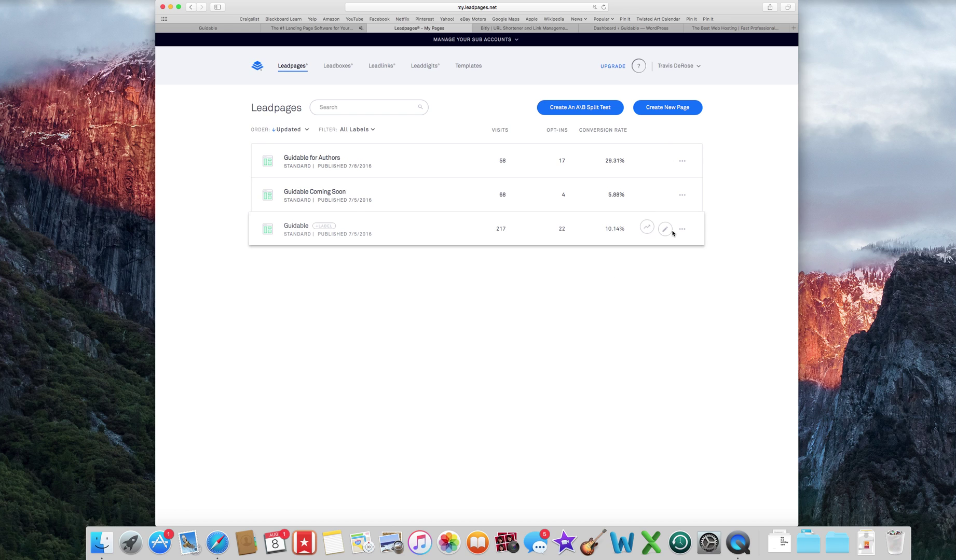
Step: Start a new page and pick the Mobile App Download Page template from Standard Templates
{"action": "left_click", "coordinate": [395, 106]}
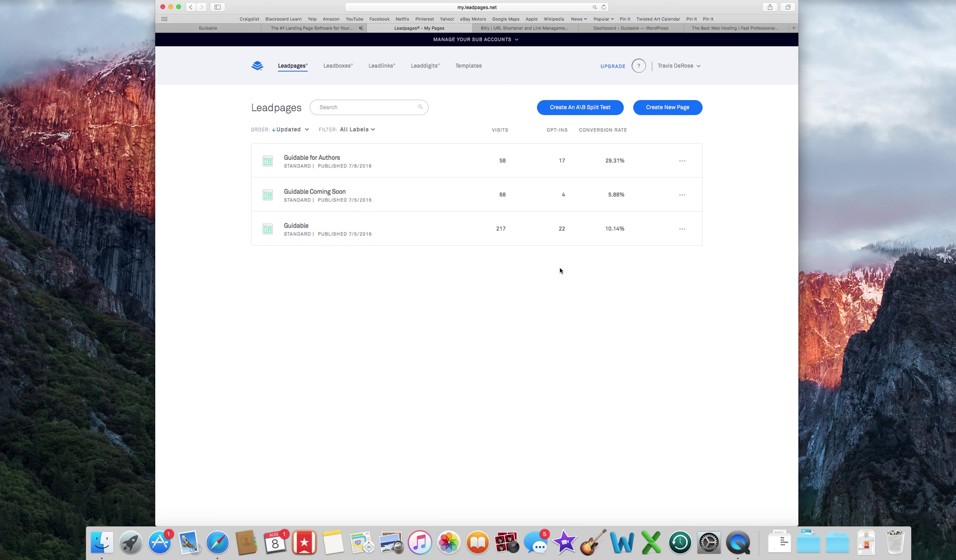
{"action": "left_click", "coordinate": [675, 111]}
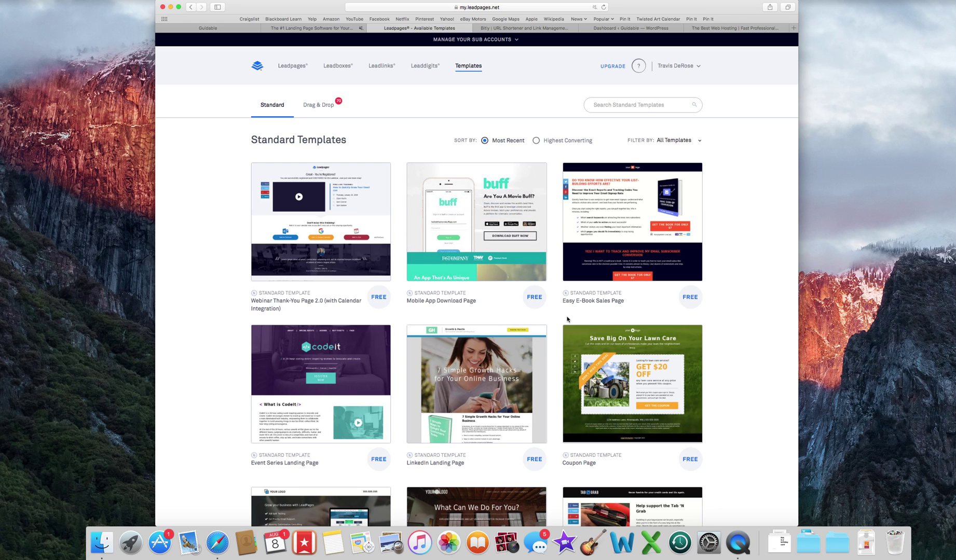
{"action": "mouse_move", "coordinate": [469, 302]}
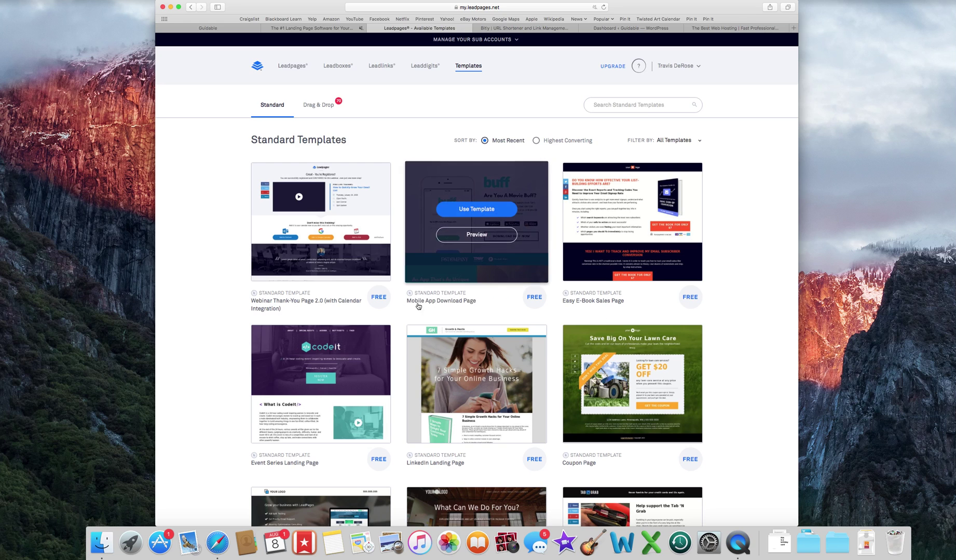
{"action": "left_click", "coordinate": [478, 209]}
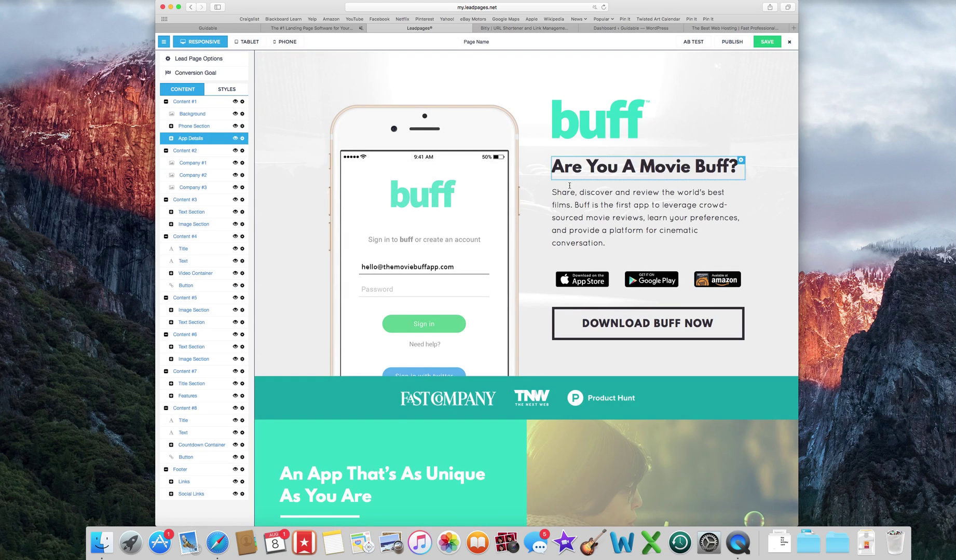
Step: Scroll through the Buff template's stock content in the editor preview
{"action": "scroll", "coordinate": [610, 168], "scroll_direction": "down", "scroll_amount": 20}
{"action": "scroll", "coordinate": [549, 207], "scroll_direction": "down", "scroll_amount": 20}
{"action": "scroll", "coordinate": [549, 207], "scroll_direction": "up", "scroll_amount": 20}
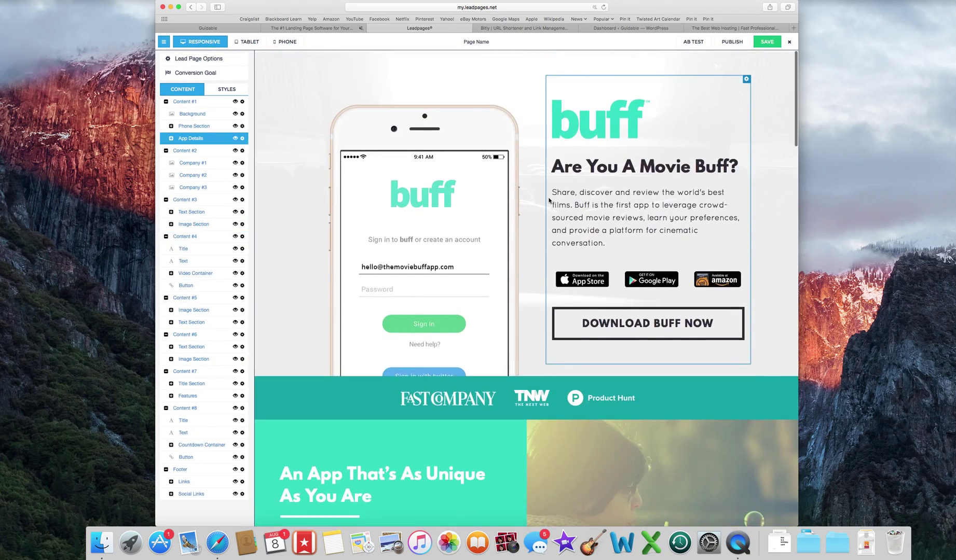
{"action": "scroll", "coordinate": [493, 204], "scroll_direction": "down", "scroll_amount": 1}
{"action": "scroll", "coordinate": [456, 208], "scroll_direction": "up", "scroll_amount": 1}
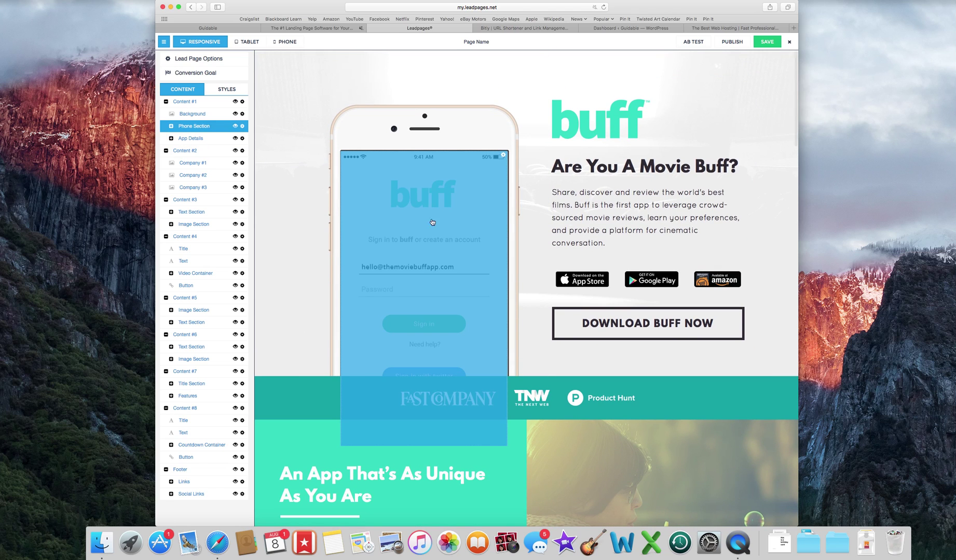
Step: Replace the hero phone mockup image with the Los Angeles map screenshot
{"action": "left_click", "coordinate": [503, 157]}
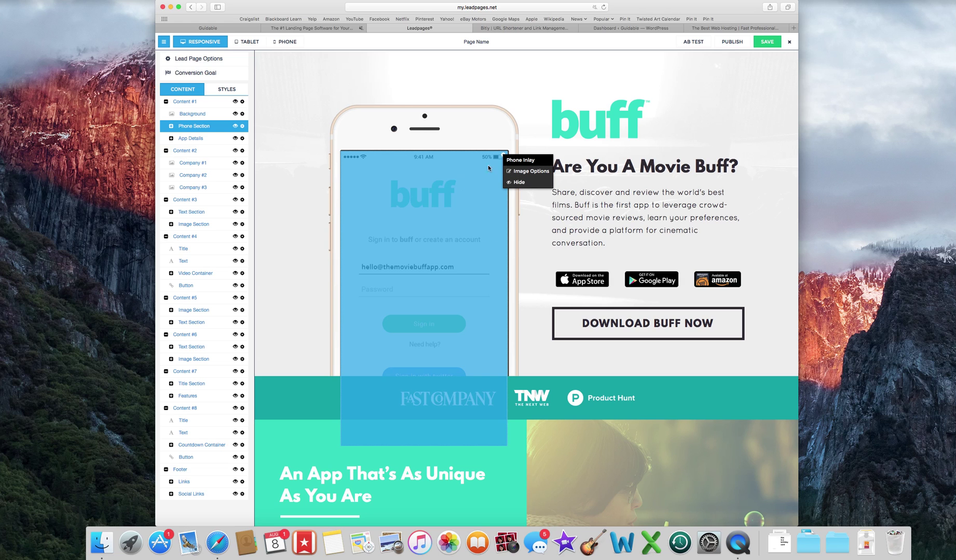
{"action": "left_click", "coordinate": [523, 171]}
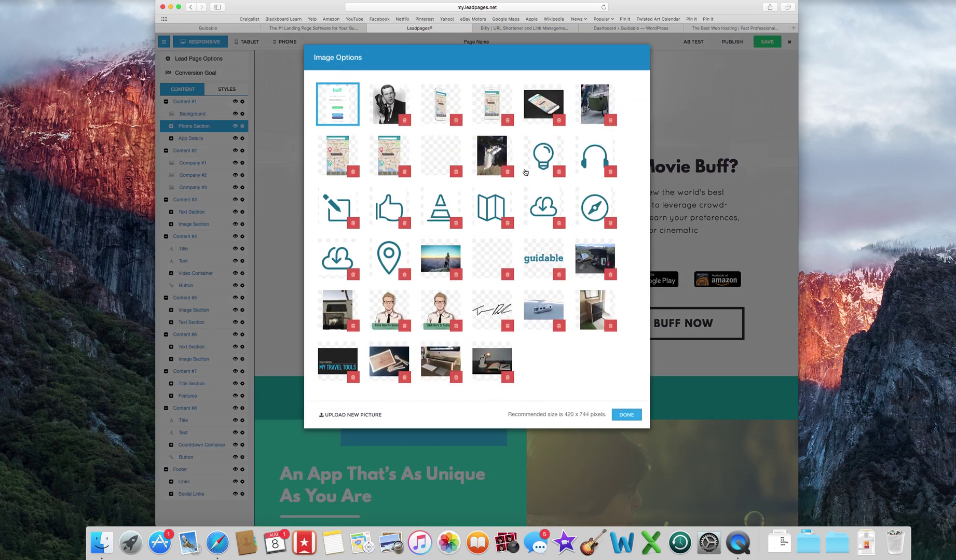
{"action": "left_click", "coordinate": [338, 154]}
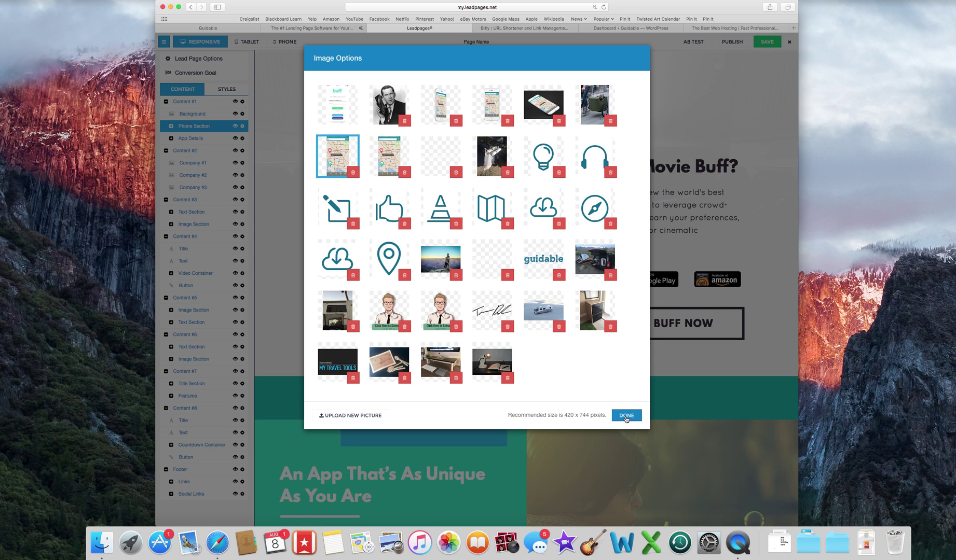
{"action": "left_click", "coordinate": [626, 415]}
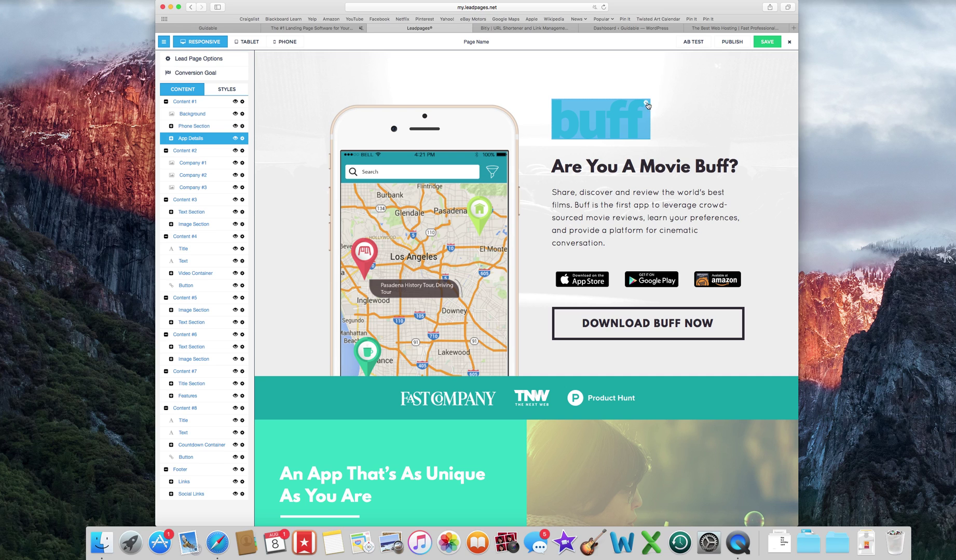
Step: Swap the hero's buff logo for the guidable logo image
{"action": "left_click", "coordinate": [646, 103]}
{"action": "left_click", "coordinate": [667, 123]}
{"action": "left_click", "coordinate": [555, 261]}
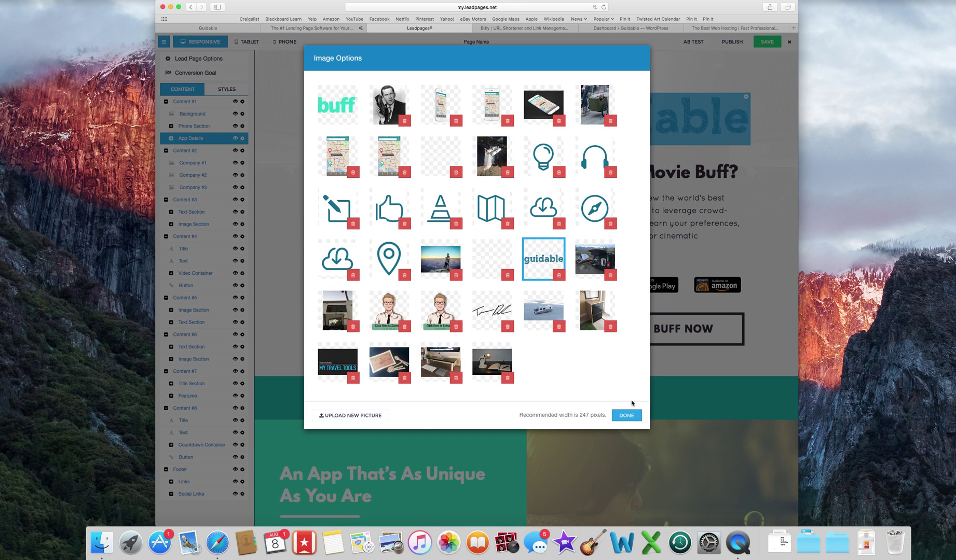
{"action": "left_click", "coordinate": [631, 415]}
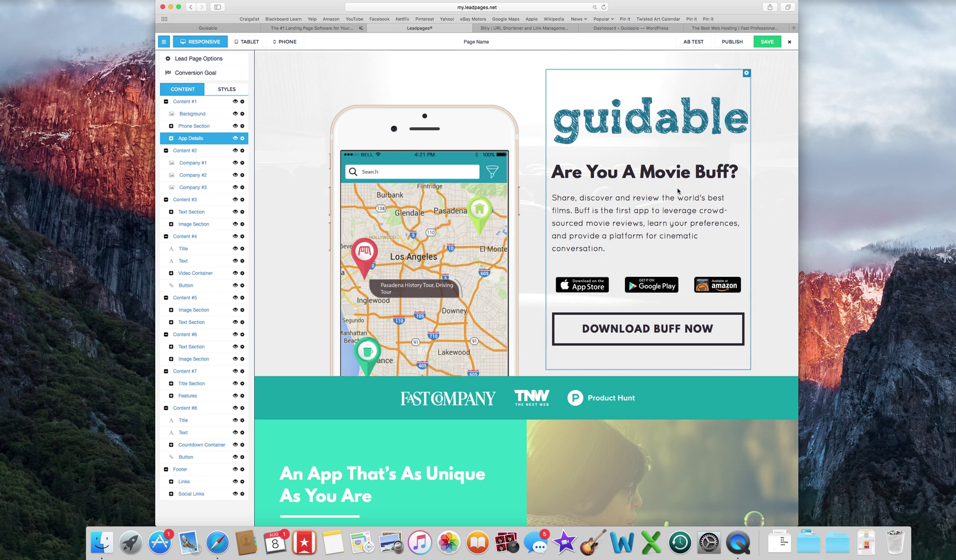
Step: Replace the description under 'Are You A Movie Buff?' with 'this is my app'
{"action": "left_click", "coordinate": [678, 193]}
{"action": "left_click_drag", "start_coordinate": [607, 249], "coordinate": [551, 197]}
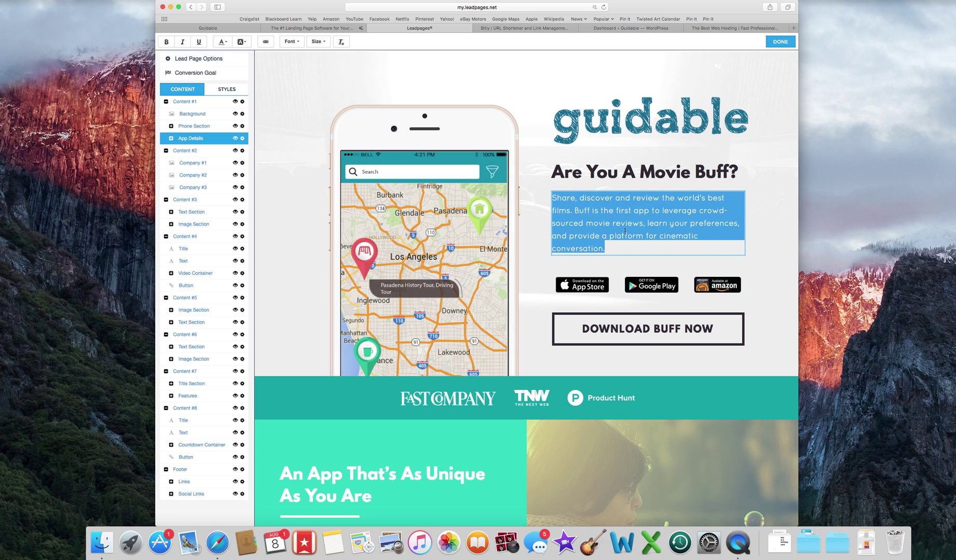
{"action": "type", "text": "this is my app"}
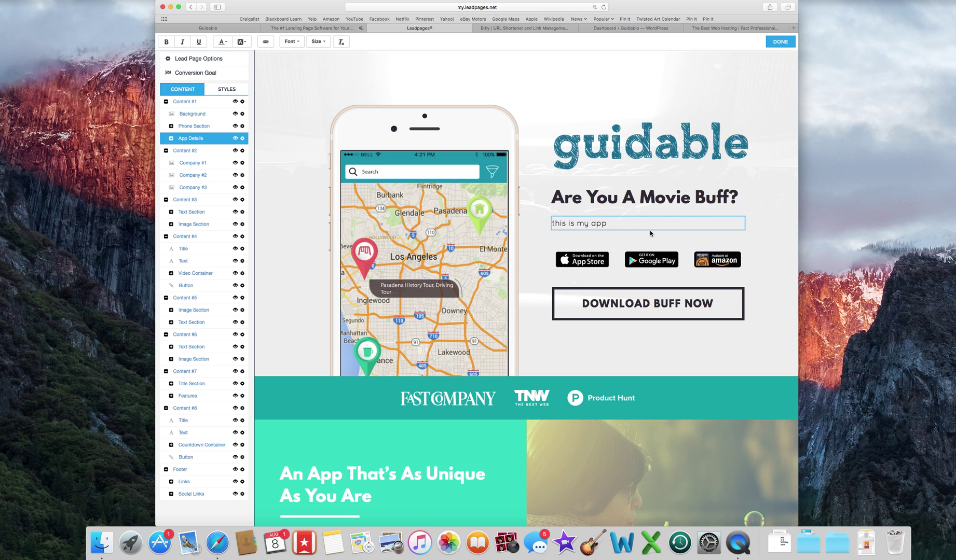
{"action": "left_click", "coordinate": [771, 255]}
{"action": "left_click", "coordinate": [695, 197]}
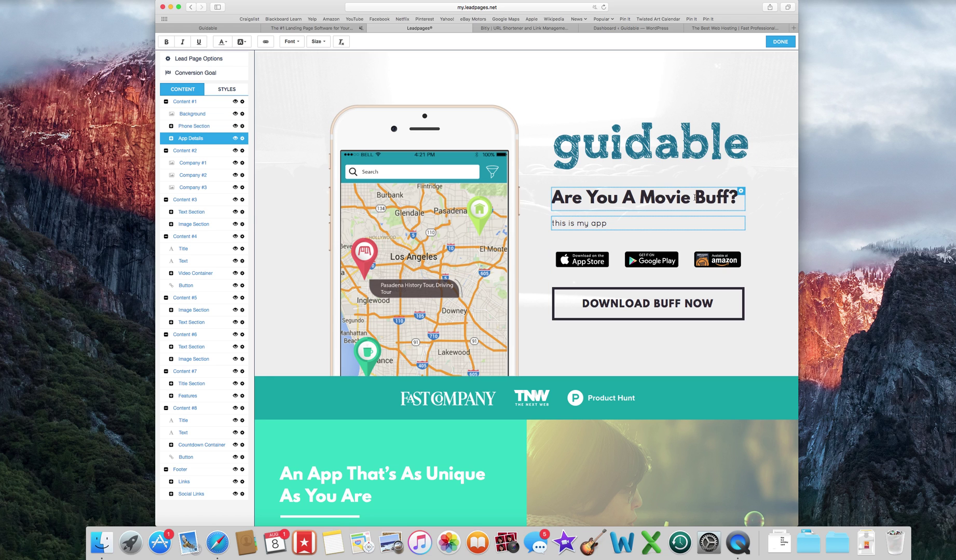
{"action": "scroll", "coordinate": [694, 197], "scroll_direction": "down", "scroll_amount": 5}
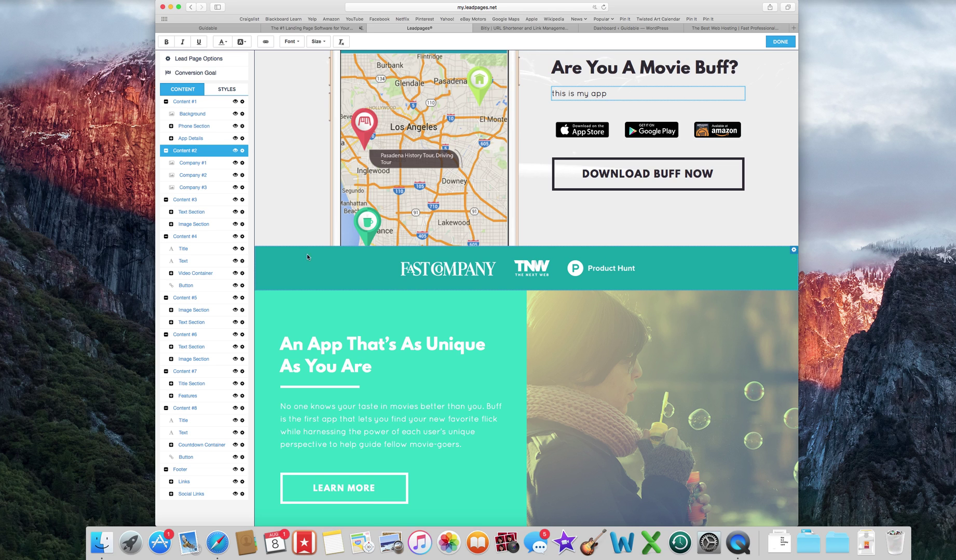
Step: Hide the company logos band (Content #2) from the page
{"action": "left_click", "coordinate": [236, 151]}
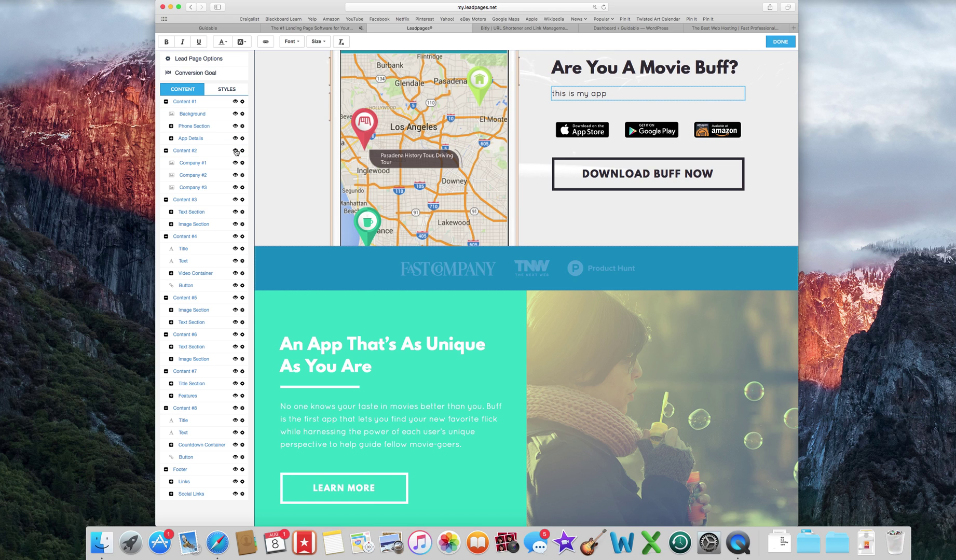
{"action": "left_click", "coordinate": [235, 151]}
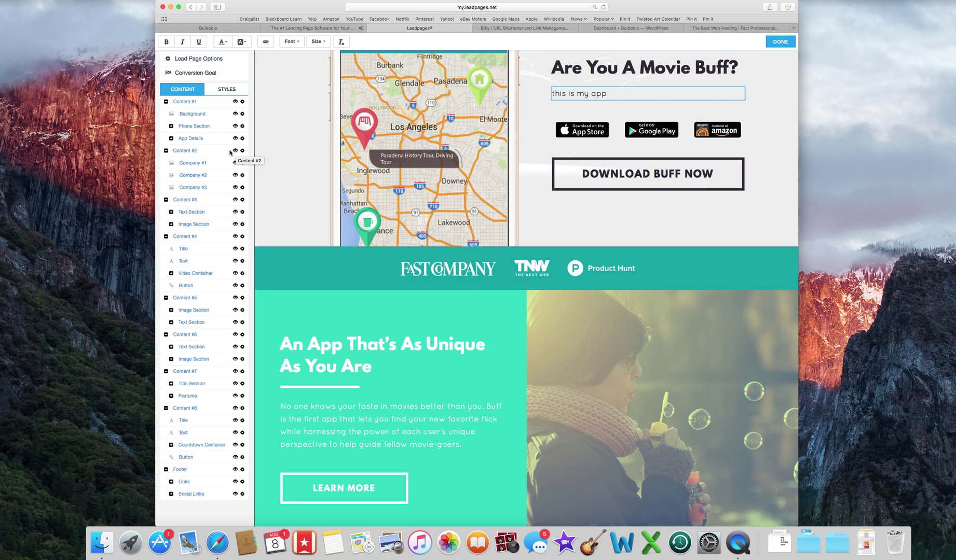
{"action": "left_click", "coordinate": [235, 151]}
{"action": "left_click", "coordinate": [235, 151]}
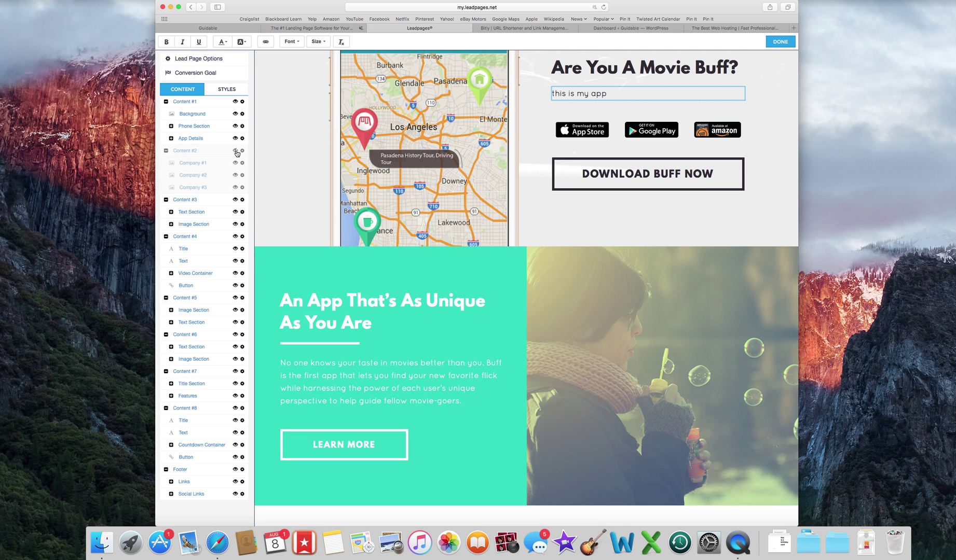
{"action": "left_click", "coordinate": [235, 151]}
{"action": "left_click", "coordinate": [235, 151]}
Step: Hide the Video Container and the Countdown Container as well
{"action": "scroll", "coordinate": [460, 322], "scroll_direction": "down", "scroll_amount": 5}
{"action": "scroll", "coordinate": [461, 322], "scroll_direction": "down", "scroll_amount": 3}
{"action": "left_click", "coordinate": [235, 274]}
{"action": "scroll", "coordinate": [480, 315], "scroll_direction": "down", "scroll_amount": 10}
{"action": "scroll", "coordinate": [480, 313], "scroll_direction": "down", "scroll_amount": 10}
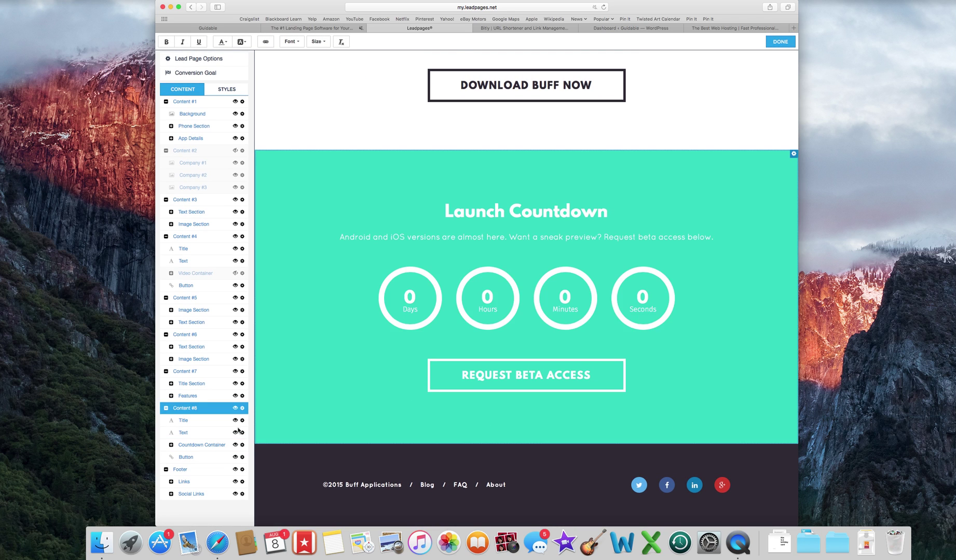
{"action": "left_click", "coordinate": [235, 445]}
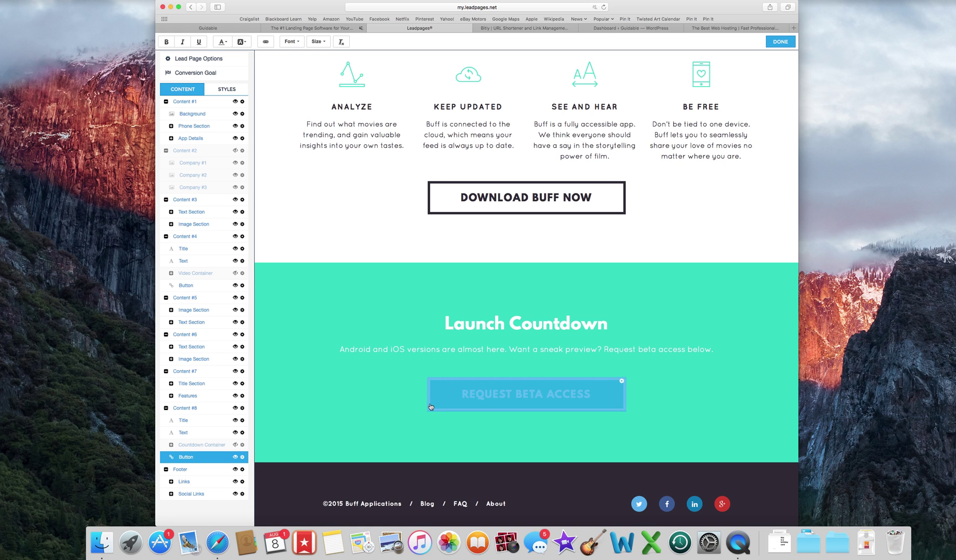
Step: Change the TAG YOUR FAVS feature icon to the pen-and-square edit icon
{"action": "scroll", "coordinate": [446, 366], "scroll_direction": "up", "scroll_amount": 5}
{"action": "scroll", "coordinate": [445, 364], "scroll_direction": "up", "scroll_amount": 2}
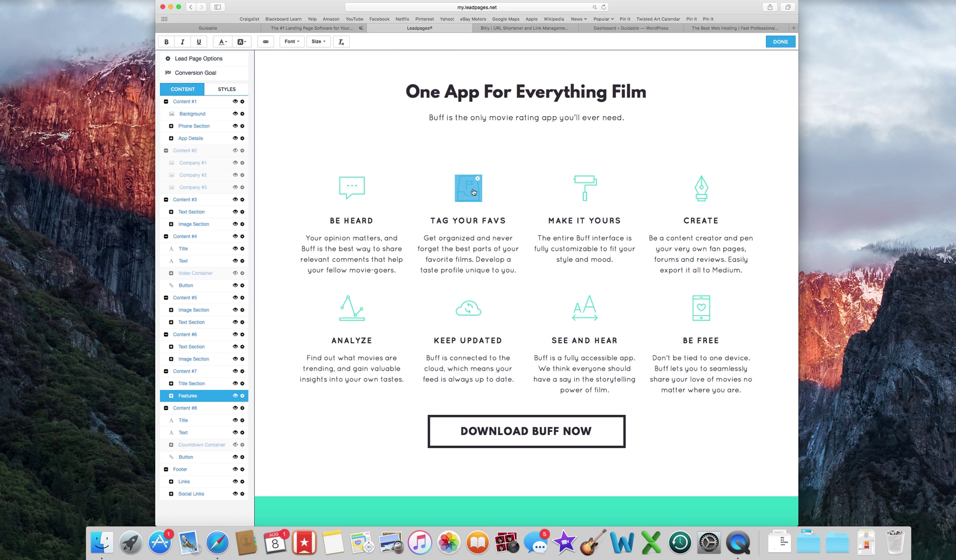
{"action": "mouse_move", "coordinate": [478, 180]}
{"action": "left_click", "coordinate": [498, 195]}
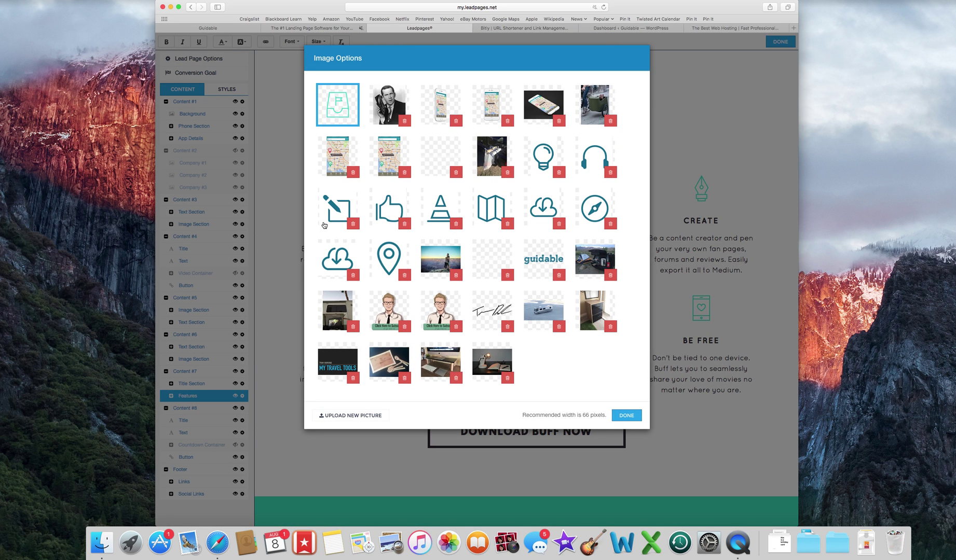
{"action": "left_click", "coordinate": [335, 202]}
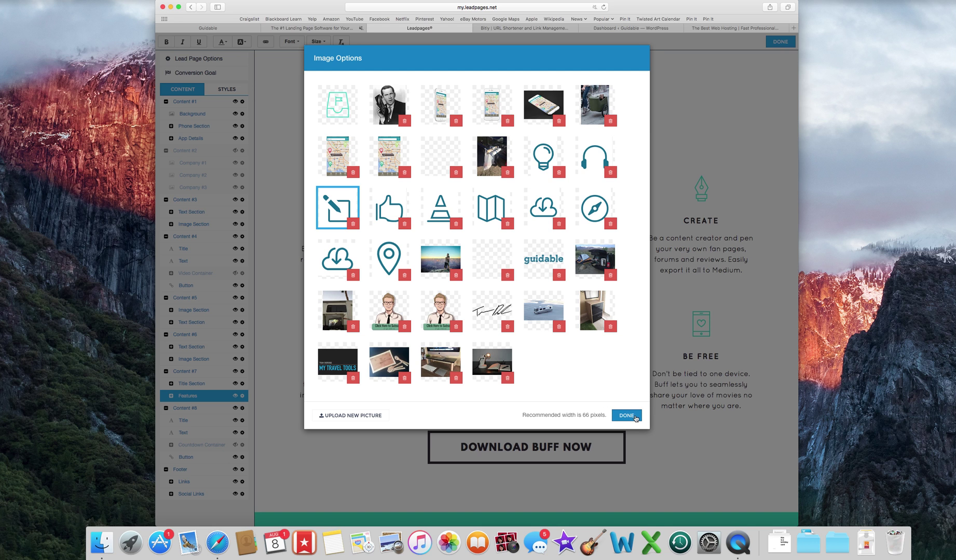
{"action": "left_click", "coordinate": [625, 416]}
{"action": "scroll", "coordinate": [518, 312], "scroll_direction": "up", "scroll_amount": 8}
{"action": "scroll", "coordinate": [489, 476], "scroll_direction": "up", "scroll_amount": 12}
{"action": "scroll", "coordinate": [474, 399], "scroll_direction": "up", "scroll_amount": 7}
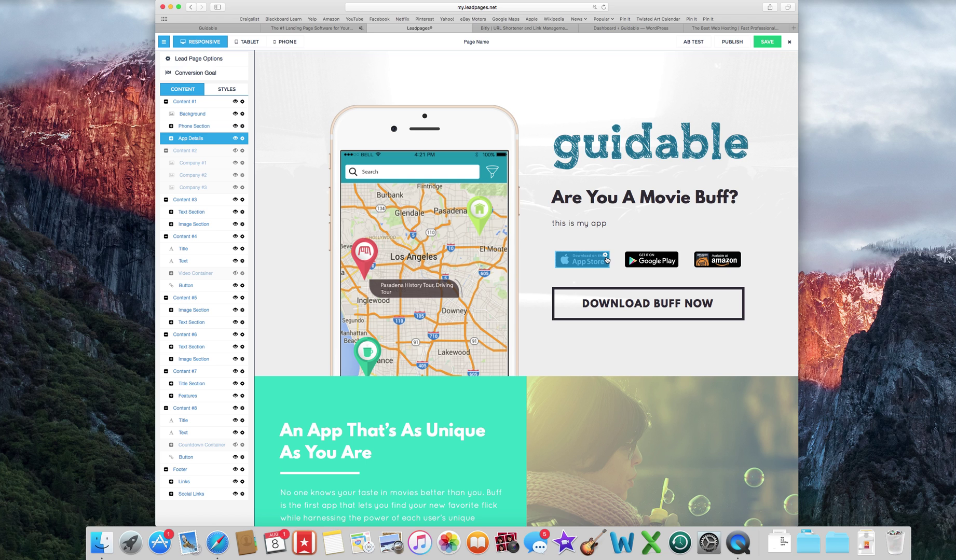
{"action": "left_click", "coordinate": [606, 256]}
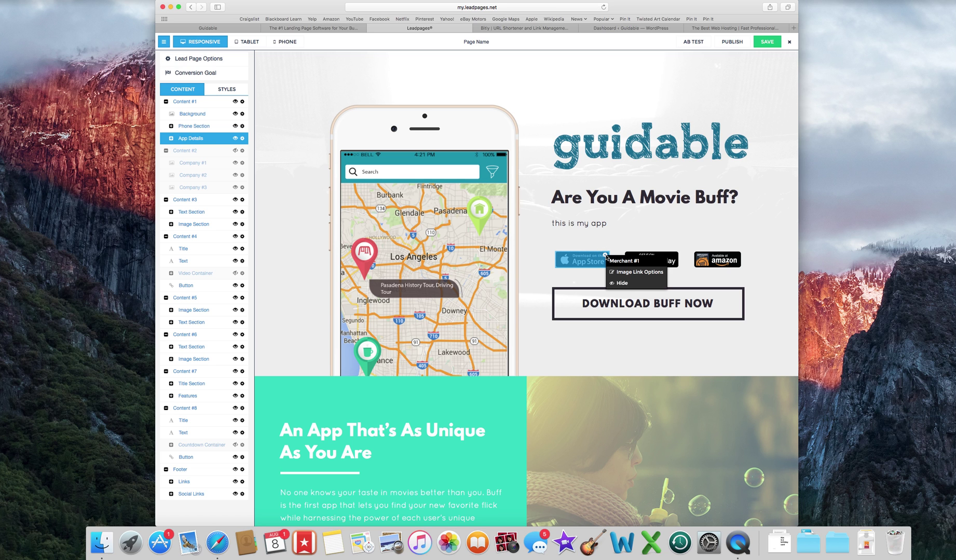
{"action": "left_click", "coordinate": [650, 273]}
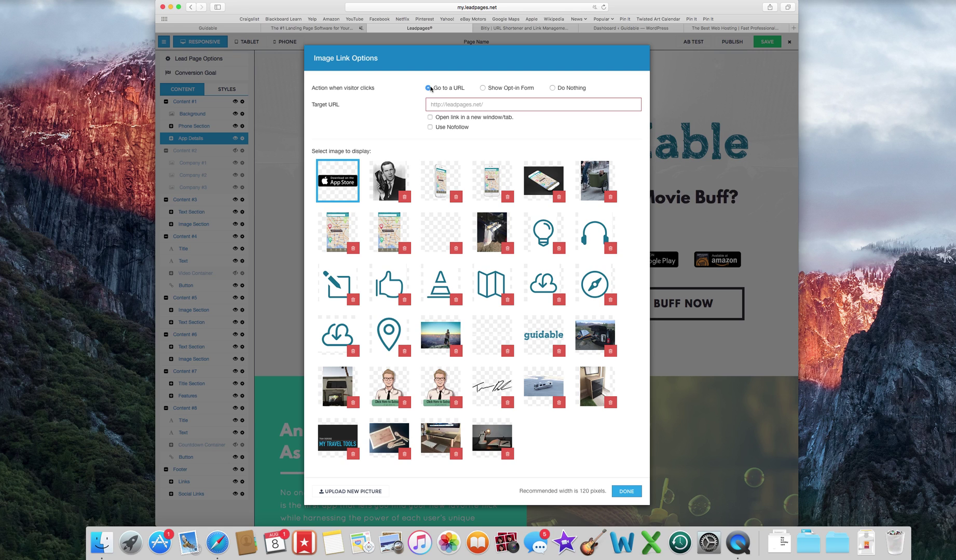
{"action": "left_click", "coordinate": [470, 105]}
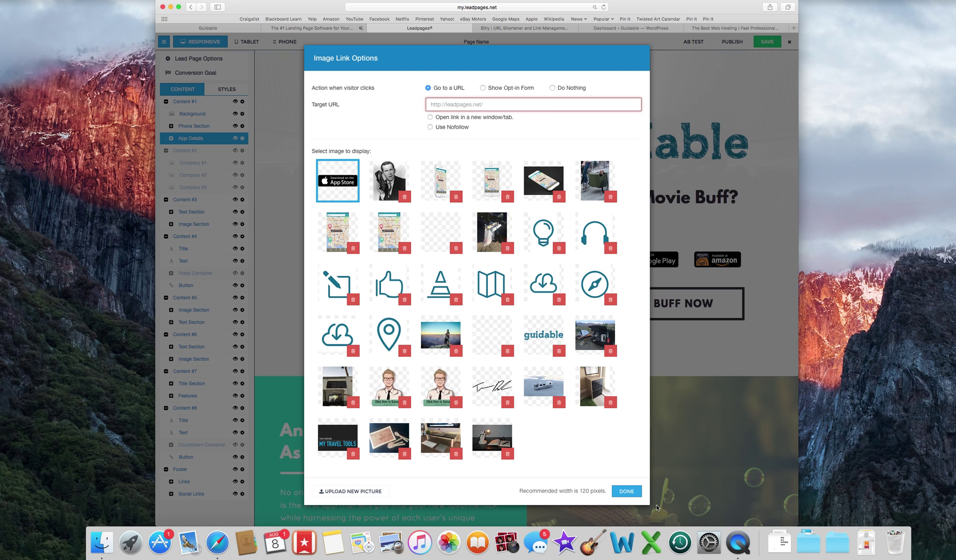
{"action": "left_click", "coordinate": [633, 492]}
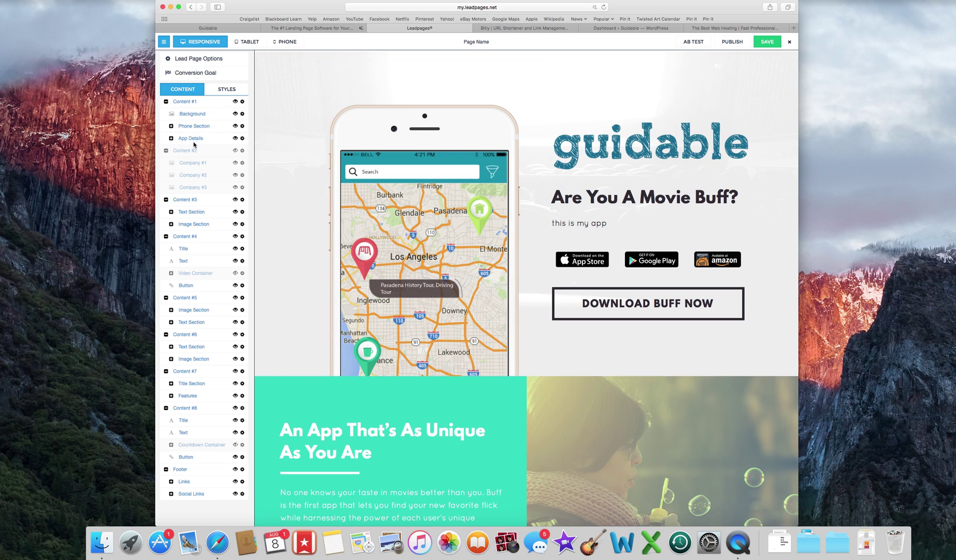
Step: Hide the Amazon badge (Merchant #3) under App Details, then bring up the Bitly link list
{"action": "left_click", "coordinate": [170, 139]}
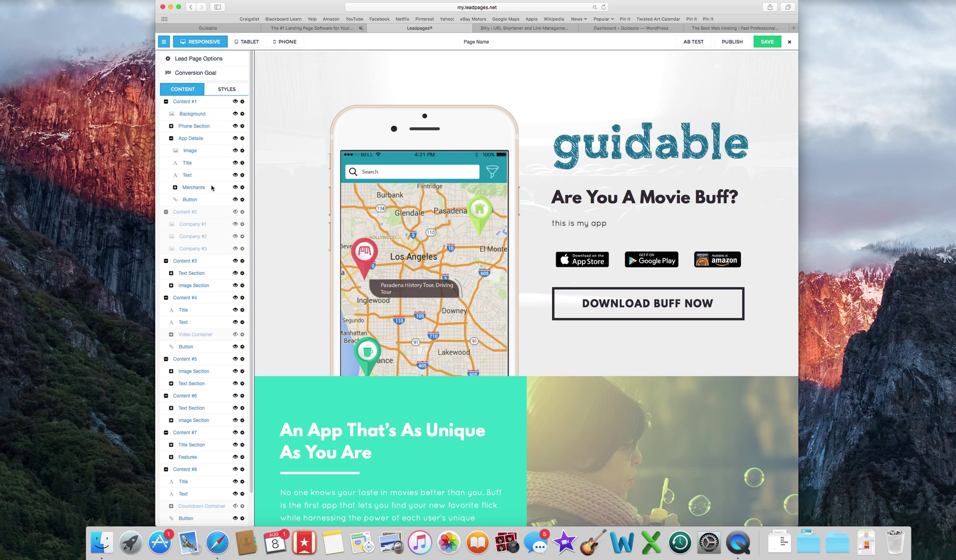
{"action": "left_click", "coordinate": [175, 187]}
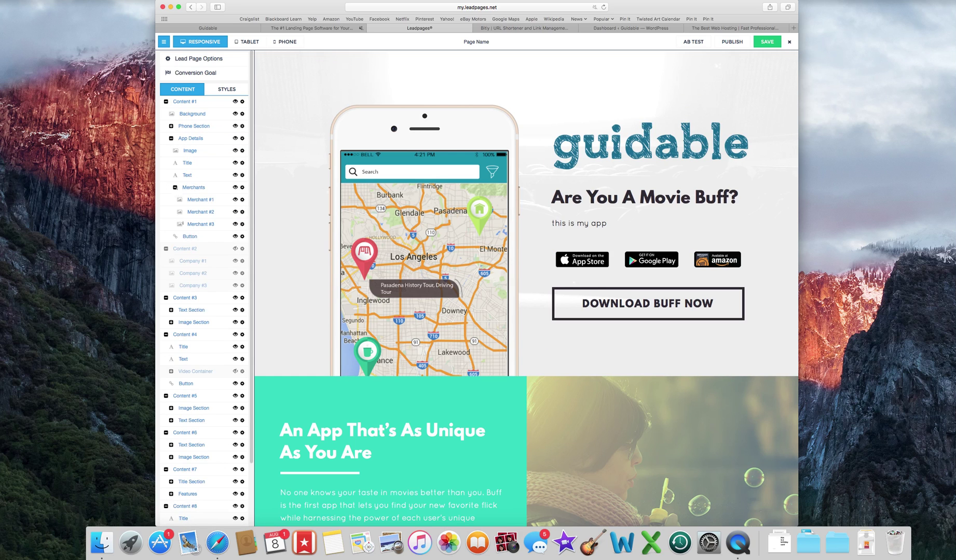
{"action": "left_click", "coordinate": [236, 224]}
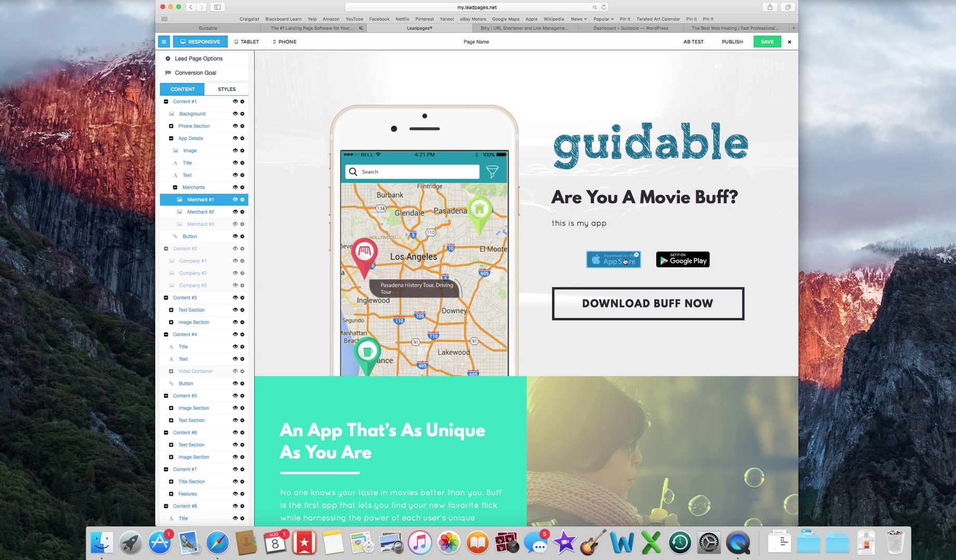
{"action": "left_click", "coordinate": [532, 29]}
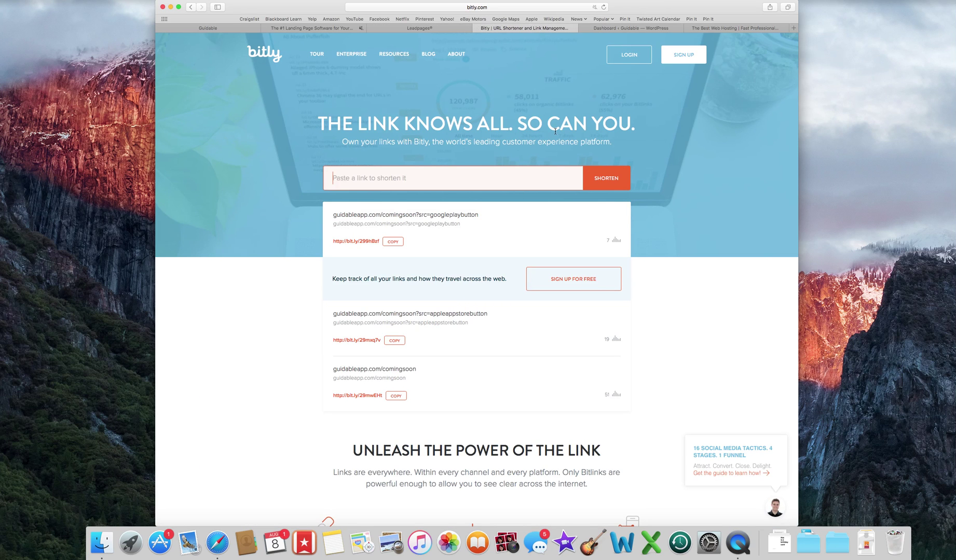
{"action": "left_click", "coordinate": [454, 26]}
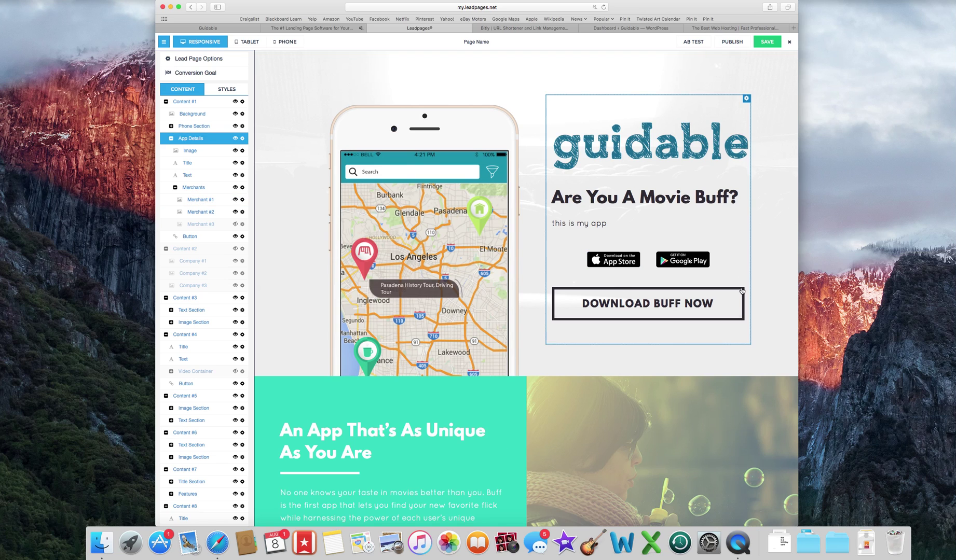
{"action": "left_click", "coordinate": [506, 27]}
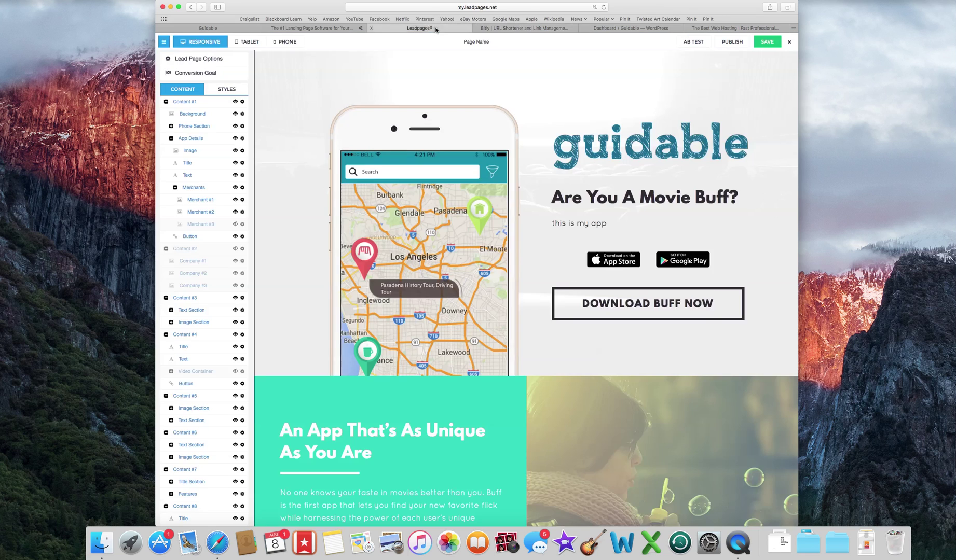
{"action": "left_click", "coordinate": [405, 27]}
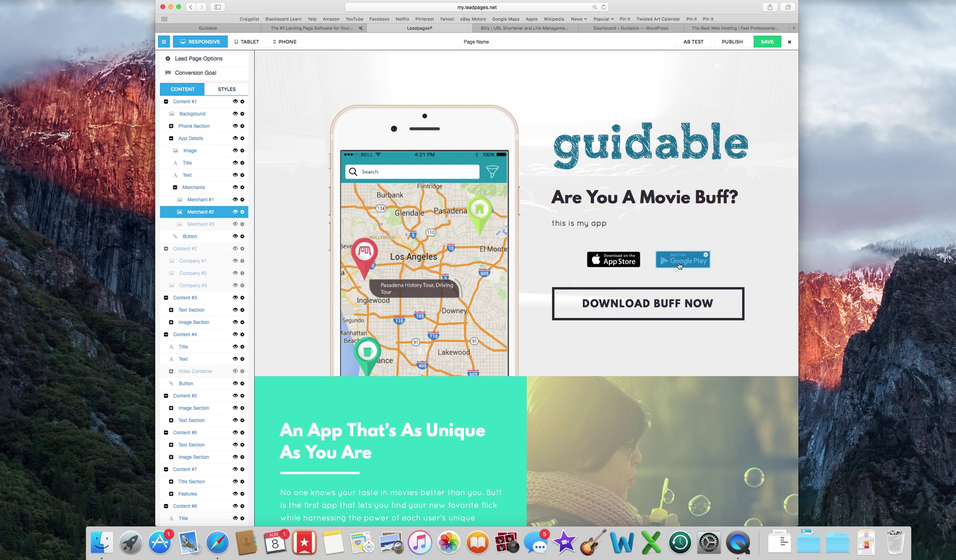
{"action": "left_click", "coordinate": [542, 29]}
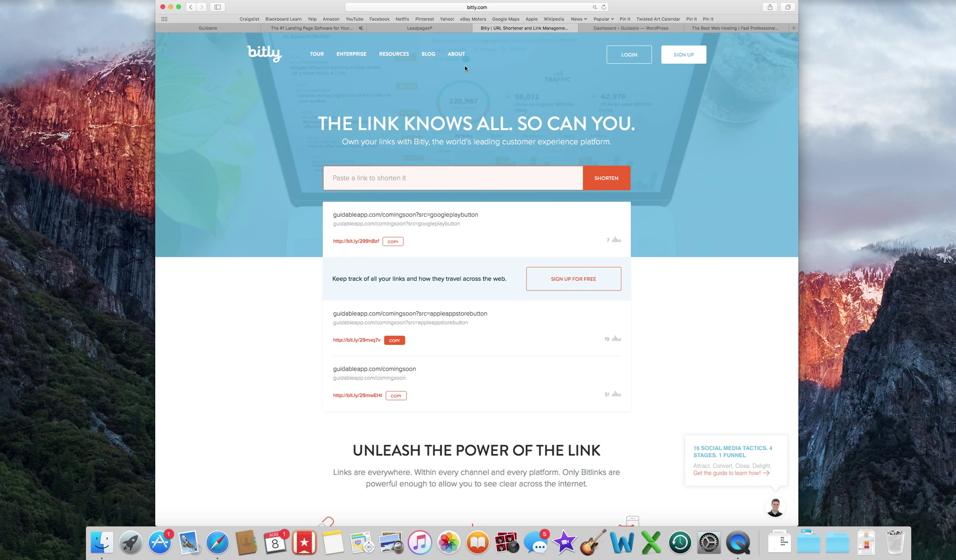
{"action": "left_click", "coordinate": [440, 26]}
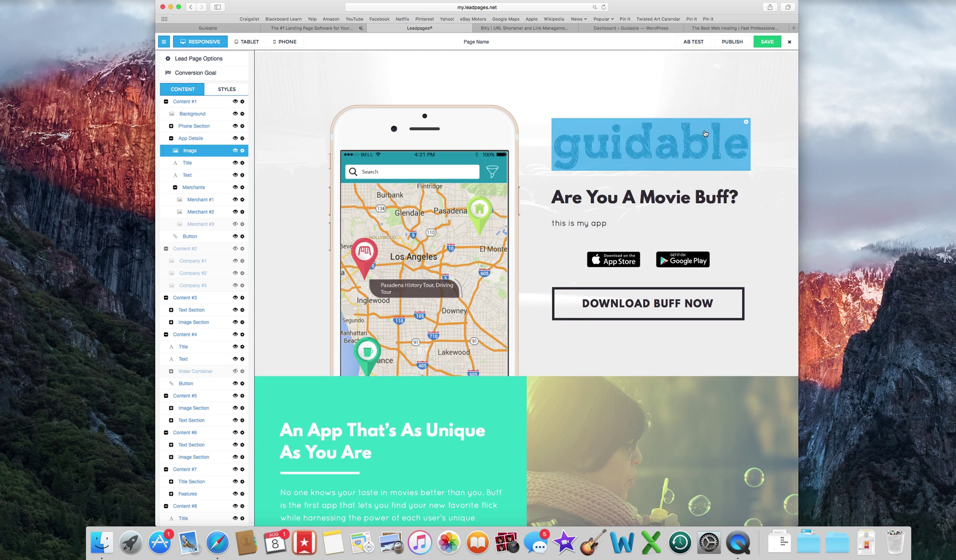
Step: Save the page named 'Podcast Landing Page' with the slug podcast-landing-page
{"action": "scroll", "coordinate": [705, 133], "scroll_direction": "down", "scroll_amount": 20}
{"action": "scroll", "coordinate": [704, 134], "scroll_direction": "up", "scroll_amount": 20}
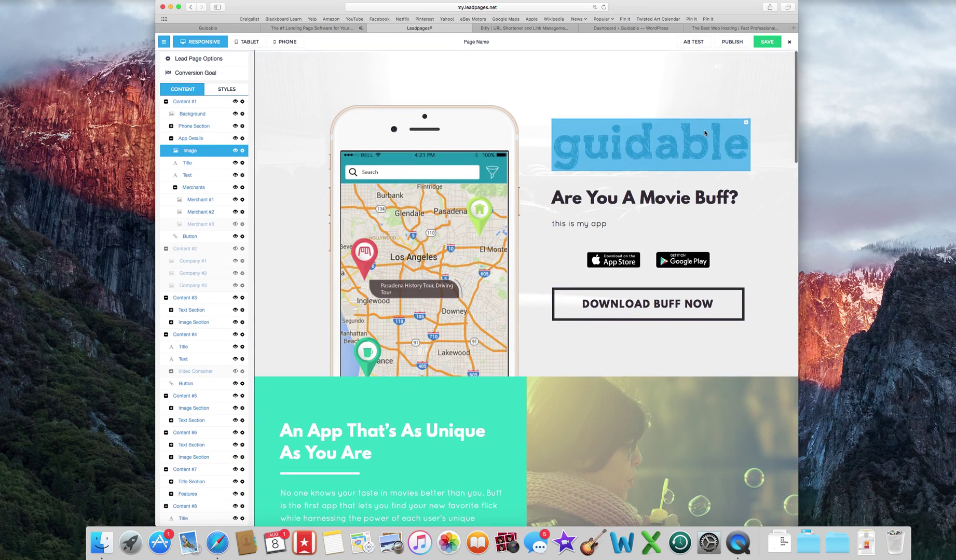
{"action": "left_click", "coordinate": [767, 44]}
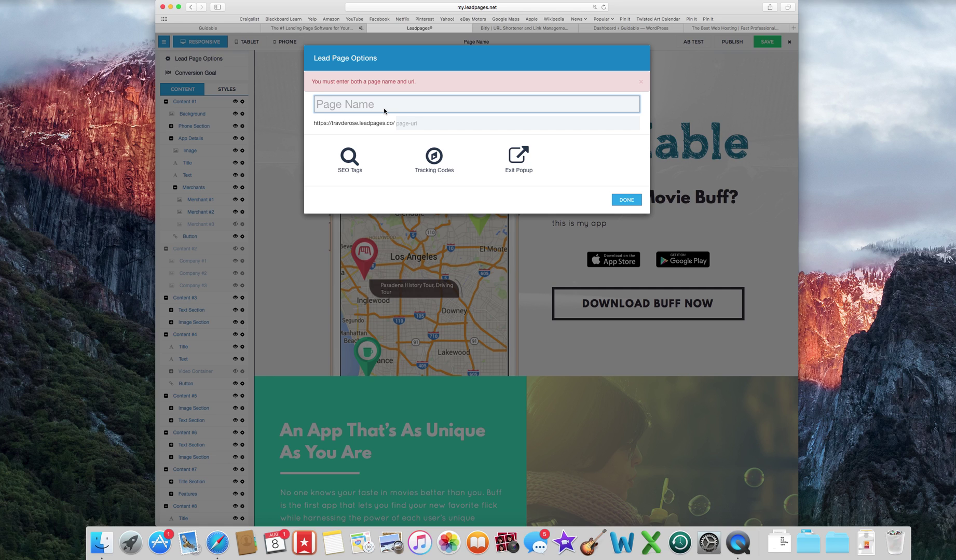
{"action": "type", "text": "Podcast "}
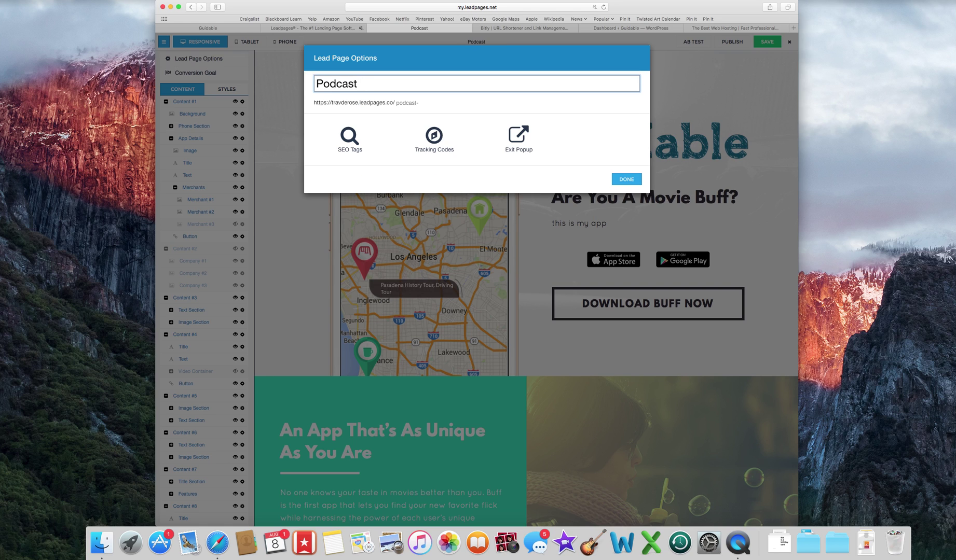
{"action": "type", "text": "Landing Page"}
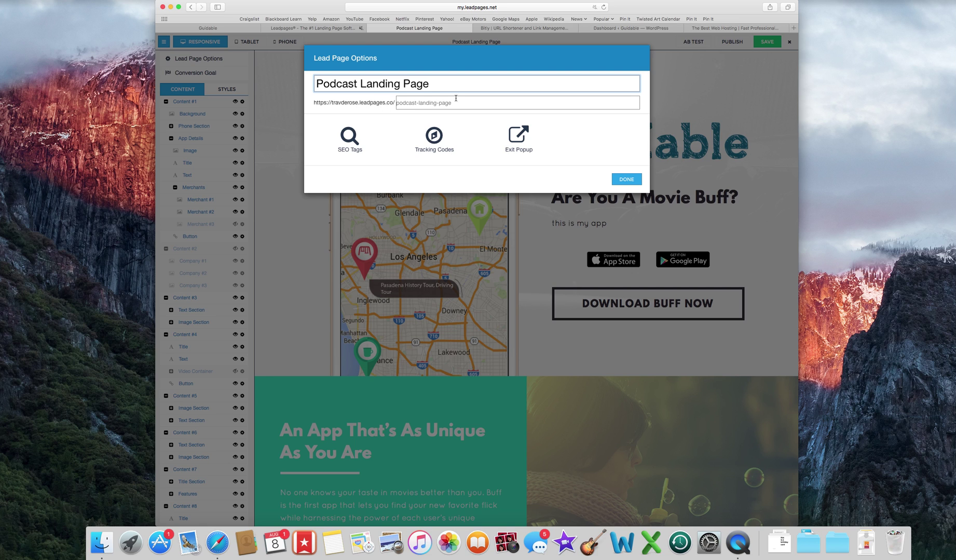
{"action": "left_click", "coordinate": [627, 180]}
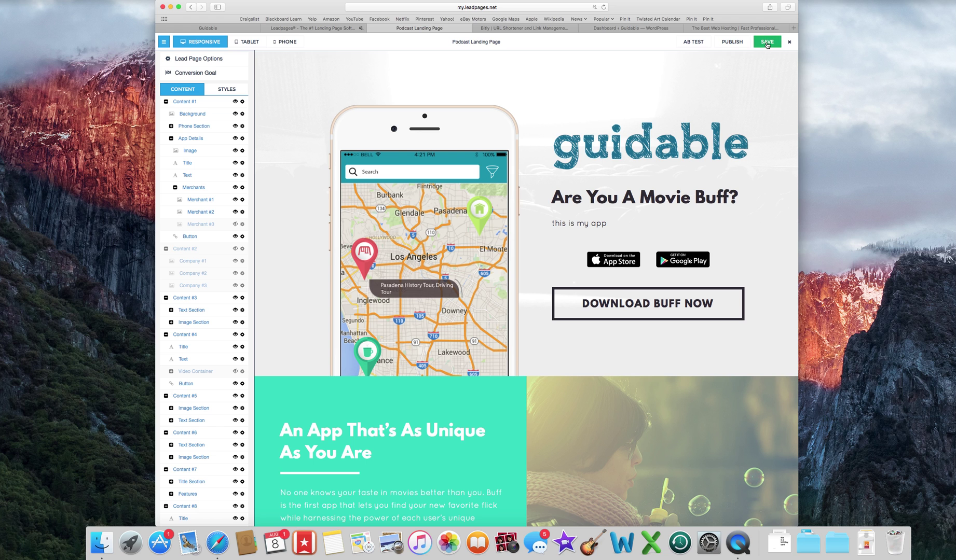
Step: Attempt publishing, save the new page, and dismiss the opt-in form and Leadbox integration warning
{"action": "left_click", "coordinate": [726, 43]}
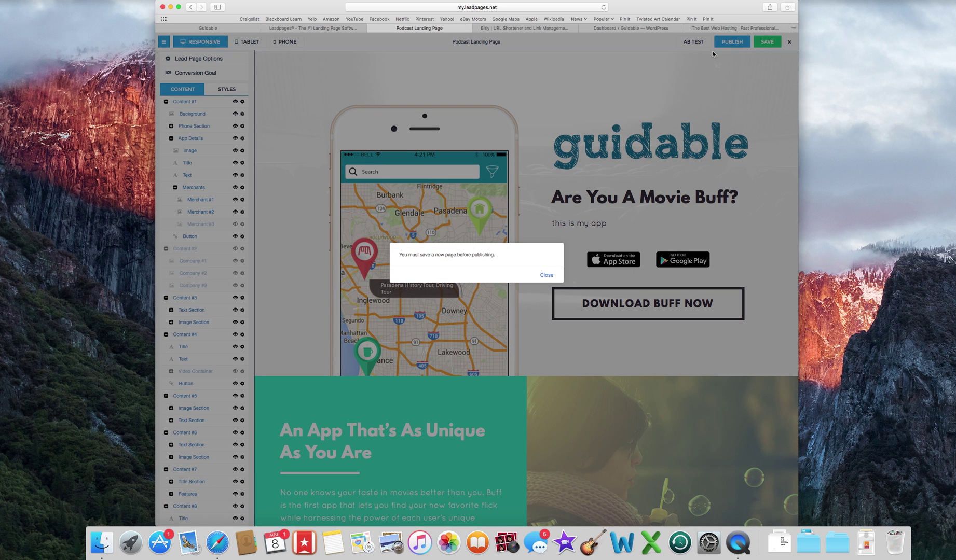
{"action": "left_click", "coordinate": [546, 274]}
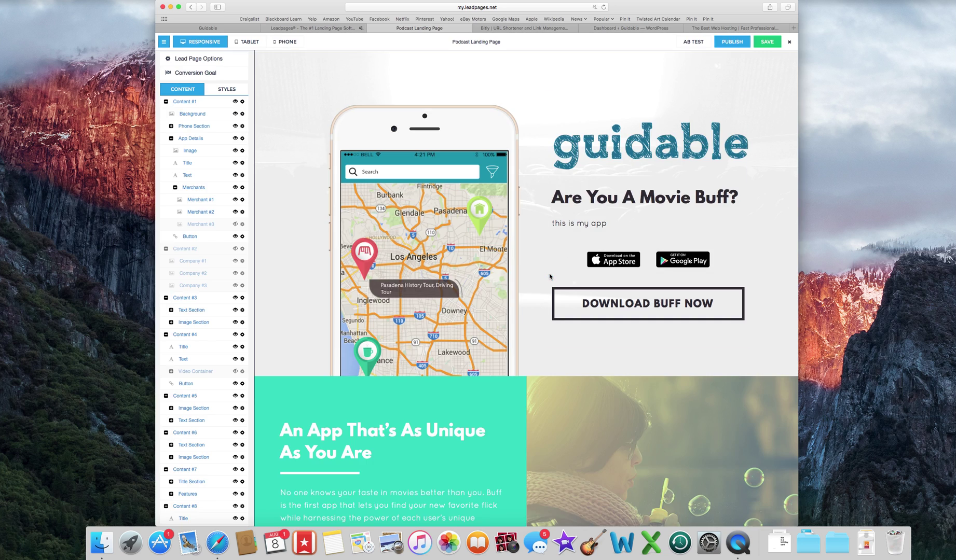
{"action": "left_click", "coordinate": [766, 44]}
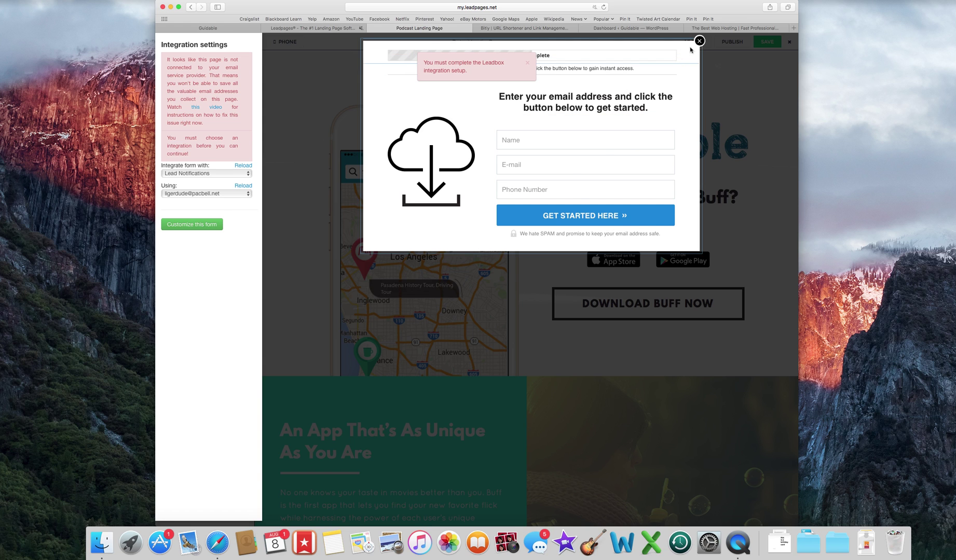
{"action": "left_click", "coordinate": [698, 42]}
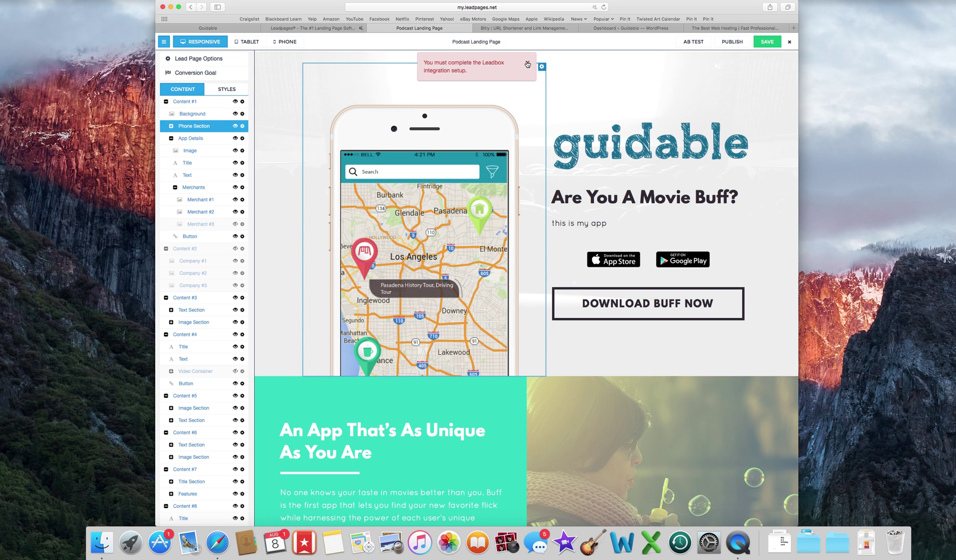
{"action": "left_click", "coordinate": [527, 63]}
Step: Open the opt-in form's settings and choose MailChimp as the form integration
{"action": "scroll", "coordinate": [526, 159], "scroll_direction": "down", "scroll_amount": 20}
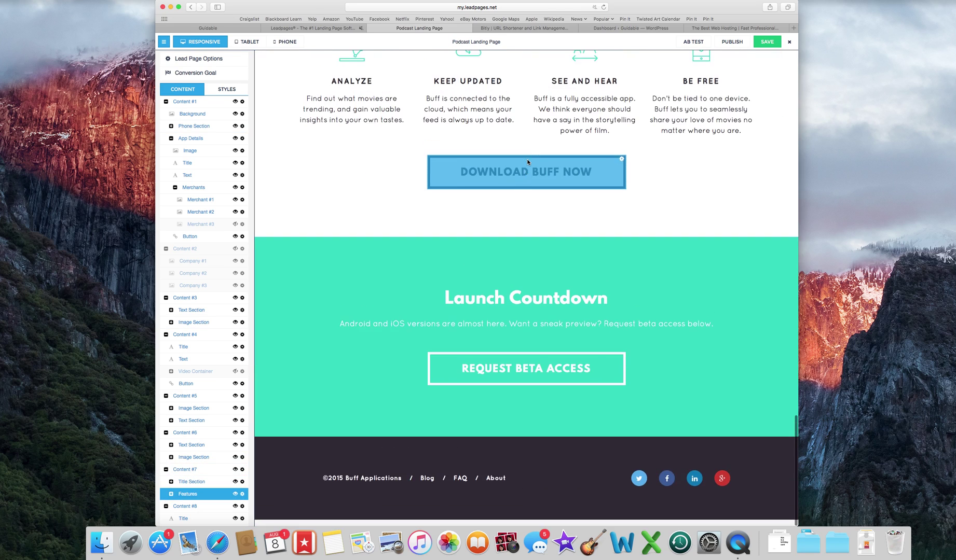
{"action": "scroll", "coordinate": [613, 194], "scroll_direction": "up", "scroll_amount": 10}
{"action": "scroll", "coordinate": [614, 195], "scroll_direction": "up", "scroll_amount": 5}
{"action": "left_click", "coordinate": [342, 181]}
{"action": "left_click", "coordinate": [224, 173]}
{"action": "key", "text": "Escape"}
{"action": "key", "text": "Down"}
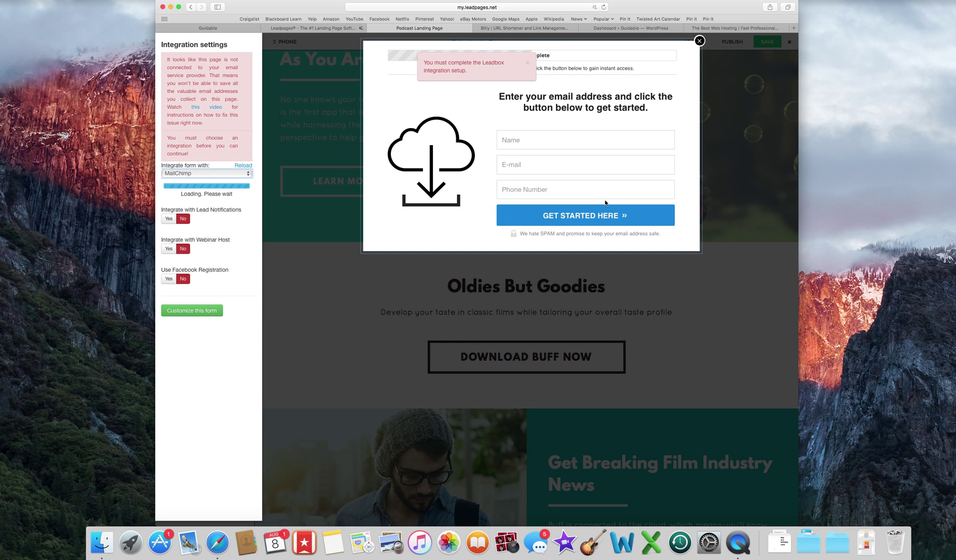
Step: Customize the leadbox form, close the form settings, and save the landing page
{"action": "left_click", "coordinate": [193, 315]}
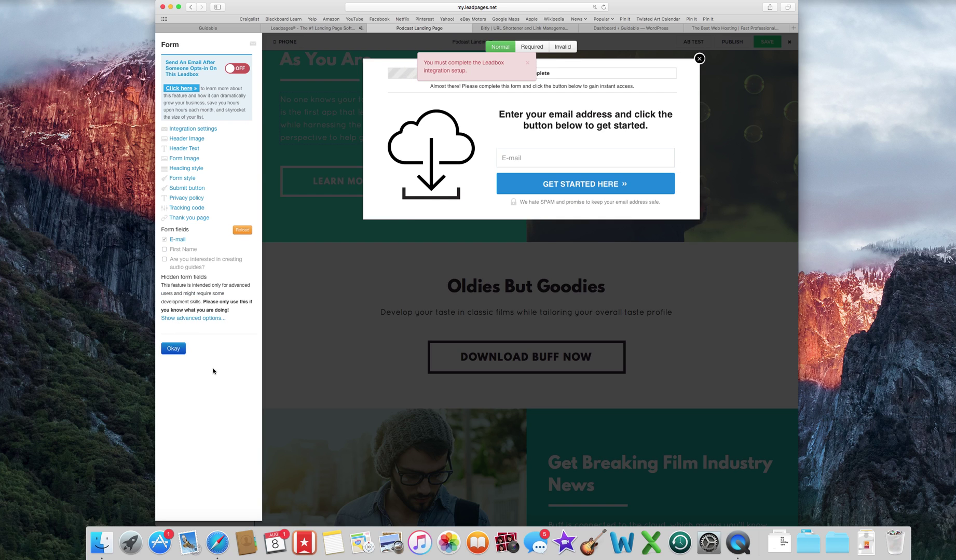
{"action": "left_click", "coordinate": [173, 349]}
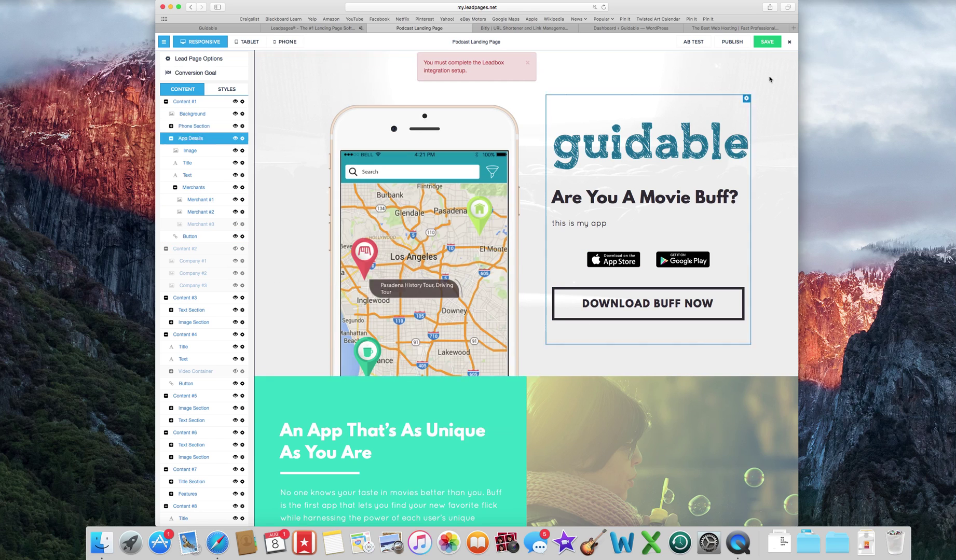
{"action": "left_click", "coordinate": [773, 43]}
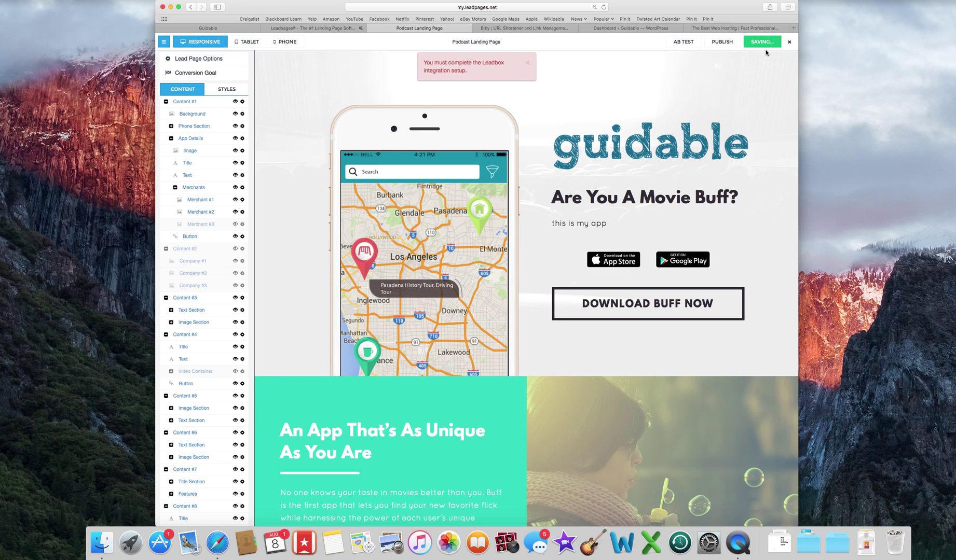
Step: Save and publish the Podcast Landing Page, preview it live at leadpages.co, then return to the editor
{"action": "left_click", "coordinate": [753, 43]}
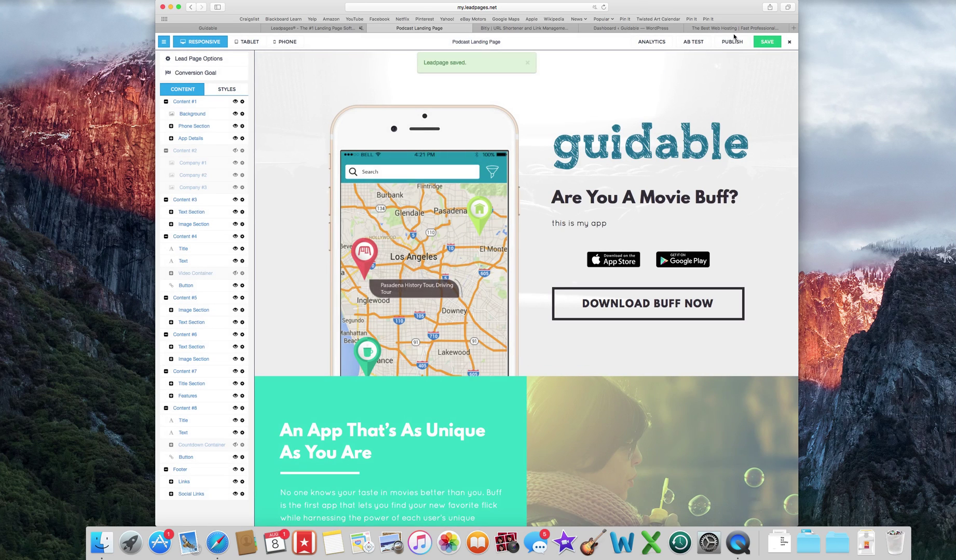
{"action": "left_click", "coordinate": [732, 44]}
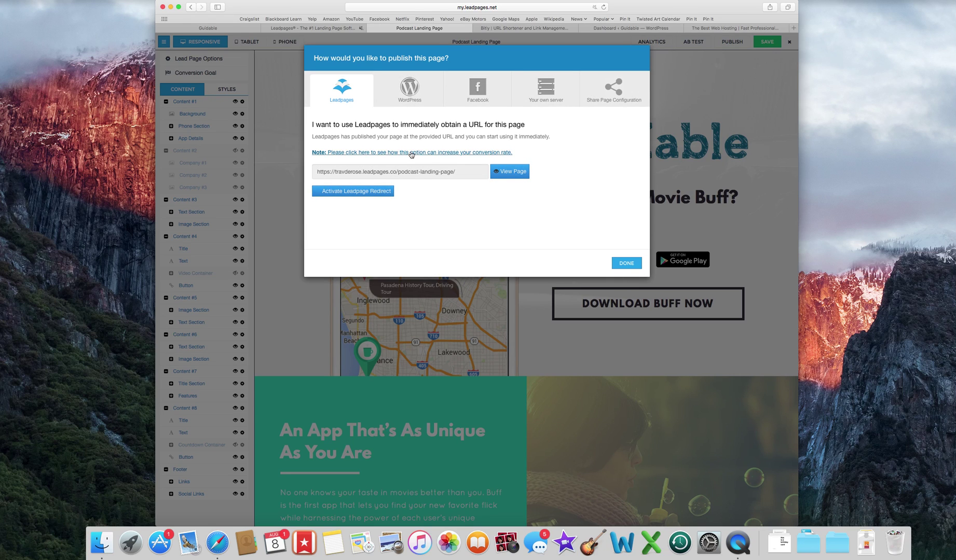
{"action": "left_click", "coordinate": [510, 171]}
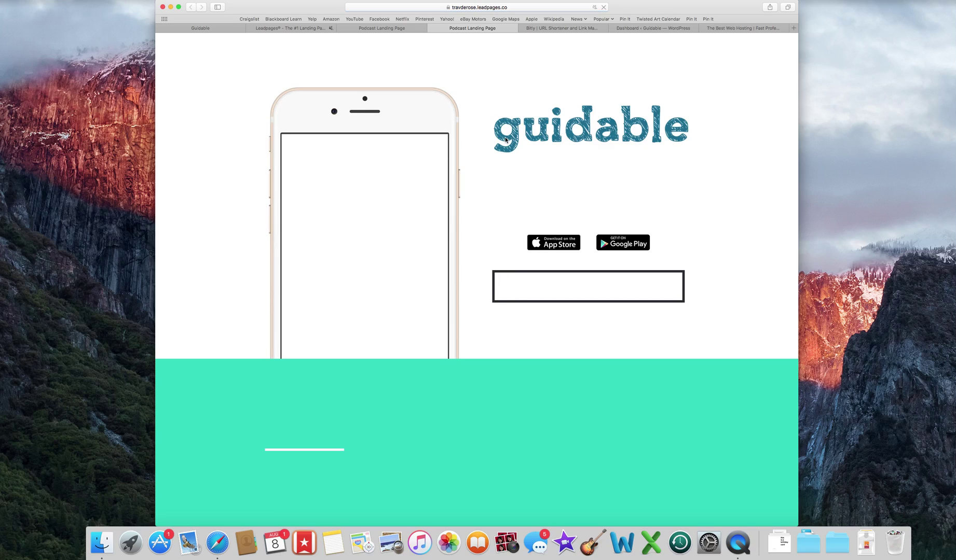
{"action": "scroll", "coordinate": [519, 155], "scroll_direction": "down", "scroll_amount": 20}
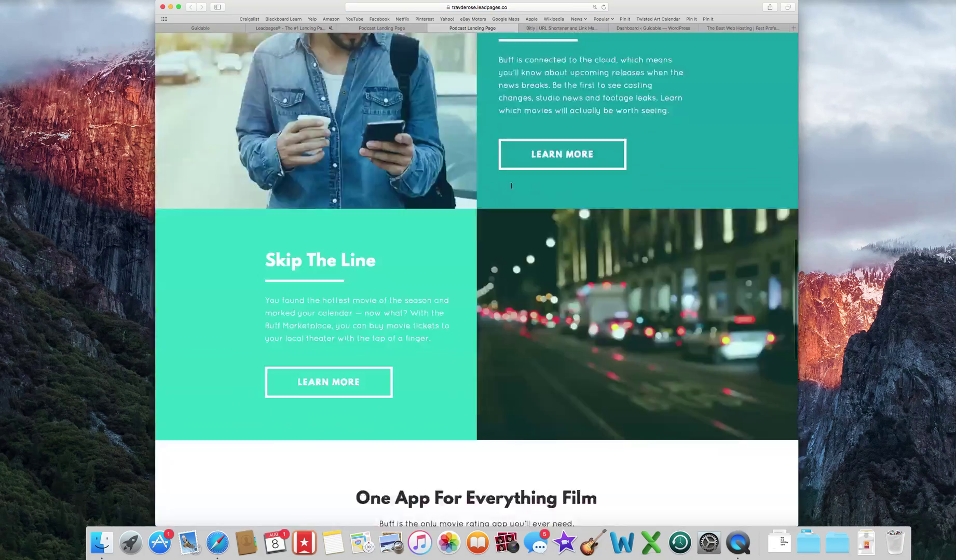
{"action": "scroll", "coordinate": [511, 185], "scroll_direction": "up", "scroll_amount": 20}
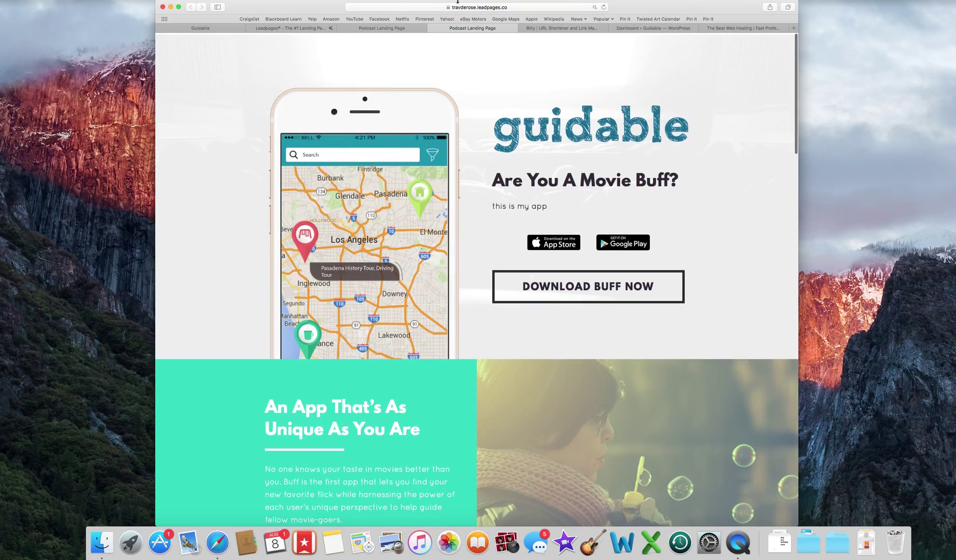
{"action": "left_click", "coordinate": [411, 26]}
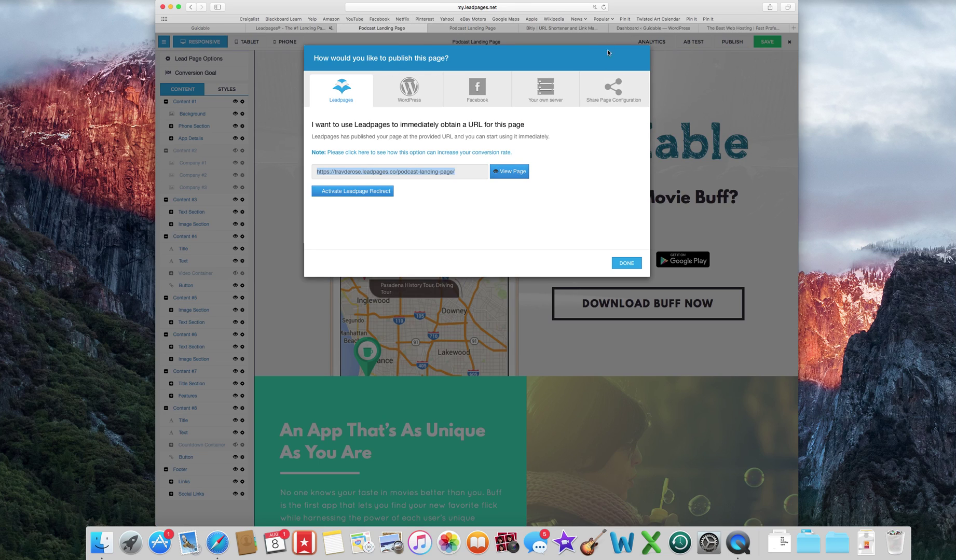
Step: Check the Bluehost, guidableapp.com, Bitly and WordPress tabs, then return to Leadpages' publish options
{"action": "left_click", "coordinate": [733, 28]}
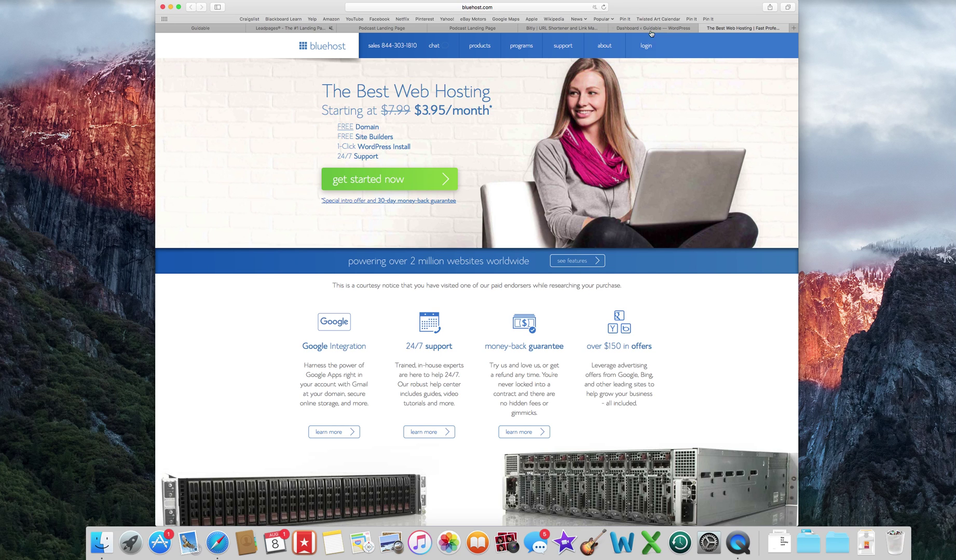
{"action": "left_click", "coordinate": [221, 28]}
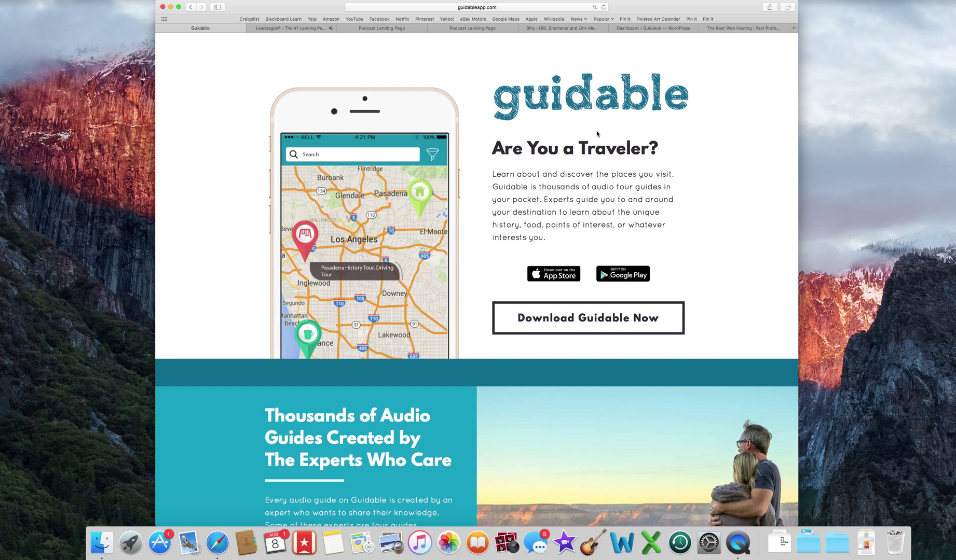
{"action": "left_click", "coordinate": [560, 29]}
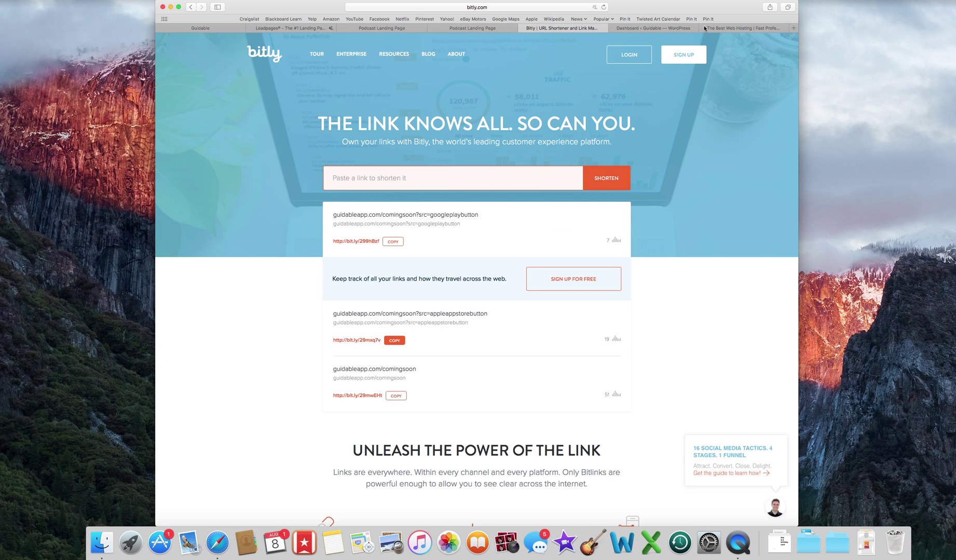
{"action": "left_click", "coordinate": [660, 29]}
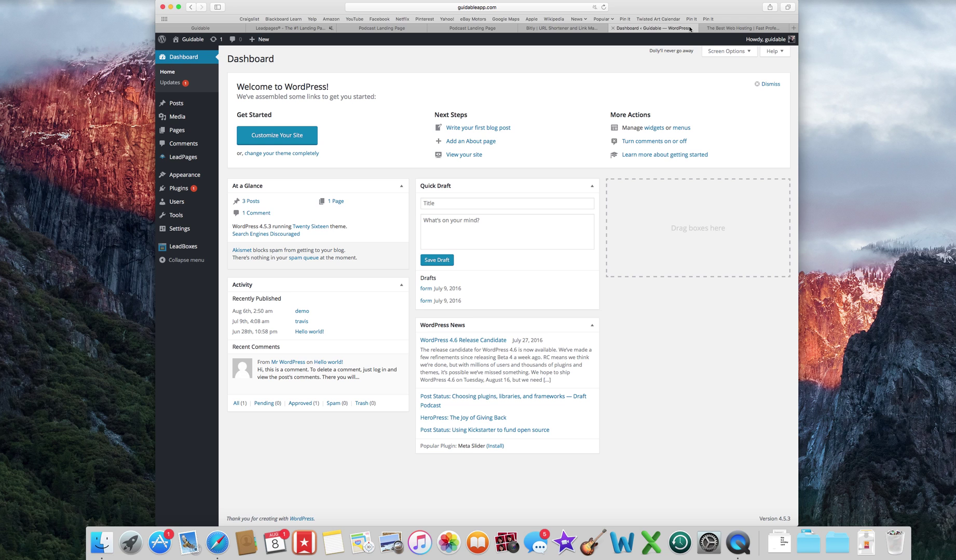
{"action": "left_click", "coordinate": [581, 29]}
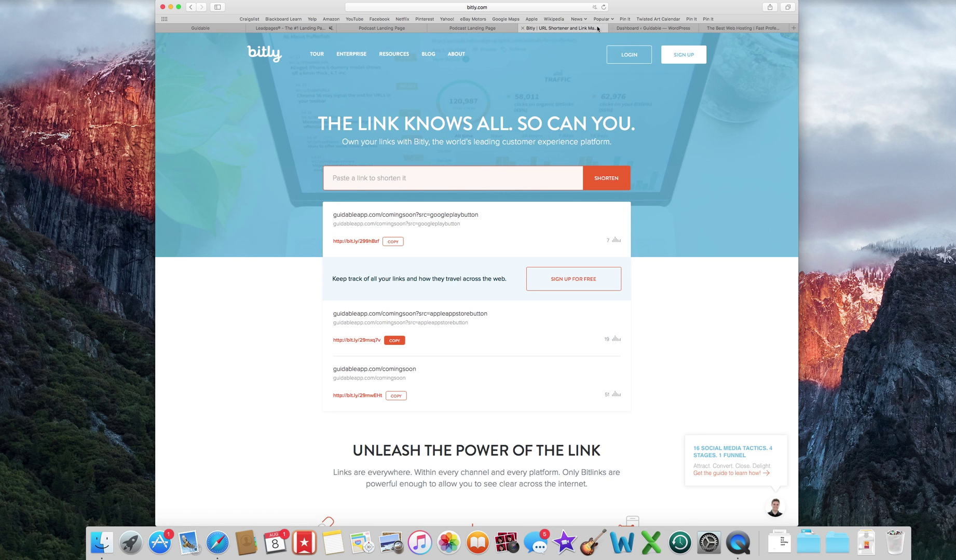
{"action": "left_click", "coordinate": [388, 27]}
Step: Choose WordPress as the publishing method, then switch to the Guidable WordPress dashboard
{"action": "left_click", "coordinate": [409, 92]}
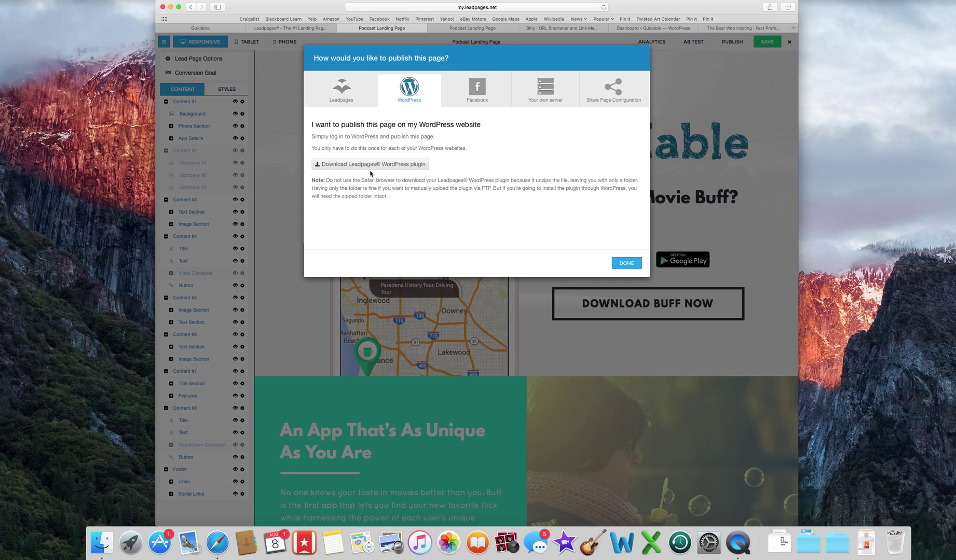
{"action": "left_click", "coordinate": [671, 29]}
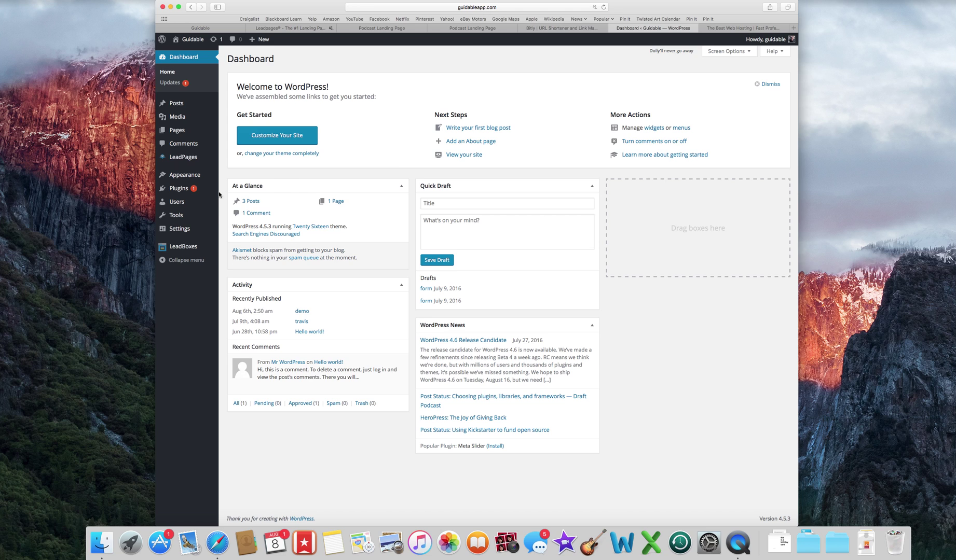
{"action": "mouse_move", "coordinate": [174, 193]}
Step: Add a new Normal LeadPage displaying the Podcast Landing Page
{"action": "left_click", "coordinate": [193, 160]}
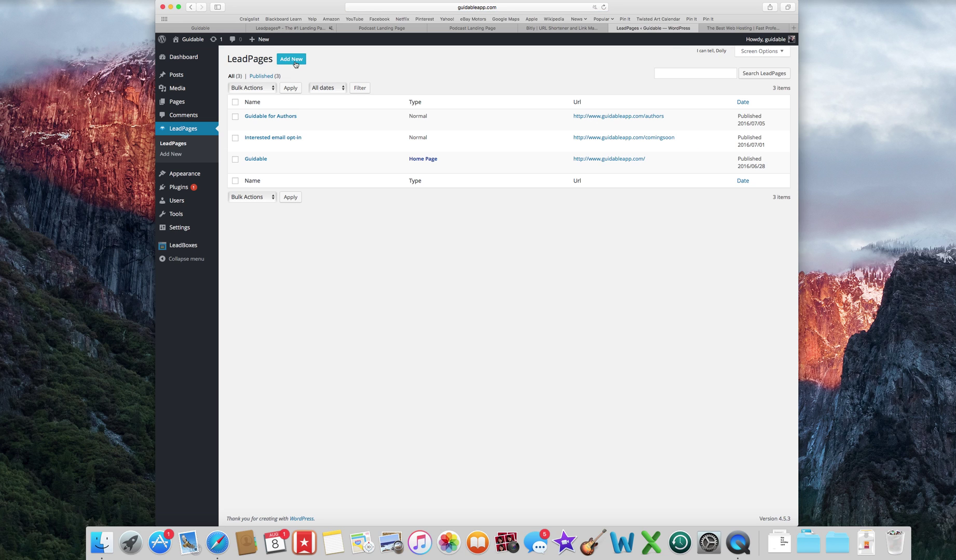
{"action": "left_click", "coordinate": [292, 59]}
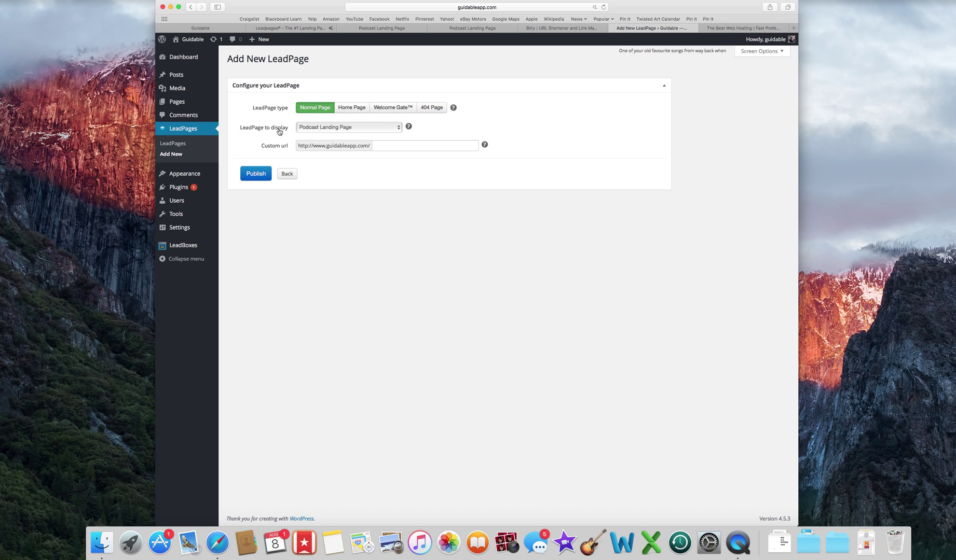
{"action": "left_click", "coordinate": [398, 129]}
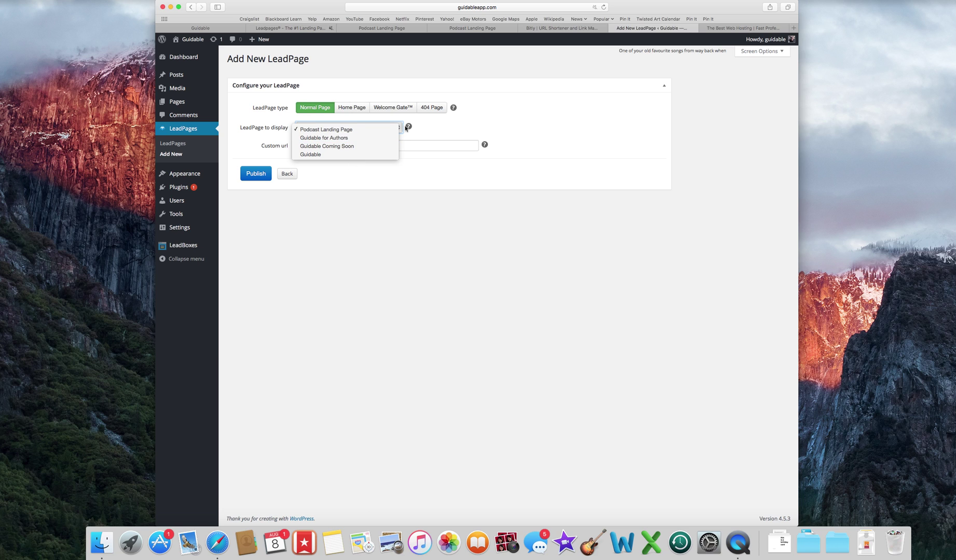
{"action": "left_click", "coordinate": [477, 123]}
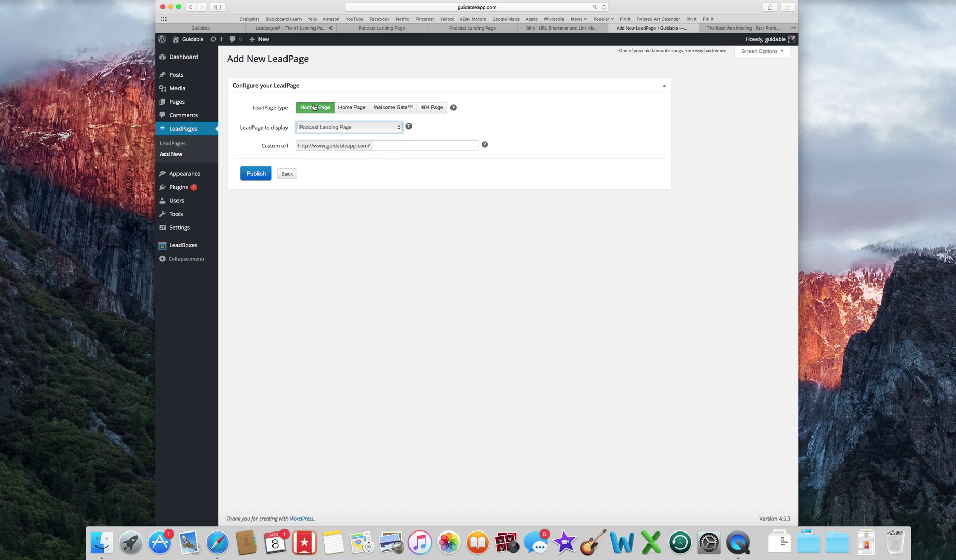
{"action": "left_click", "coordinate": [353, 108]}
{"action": "left_click", "coordinate": [321, 109]}
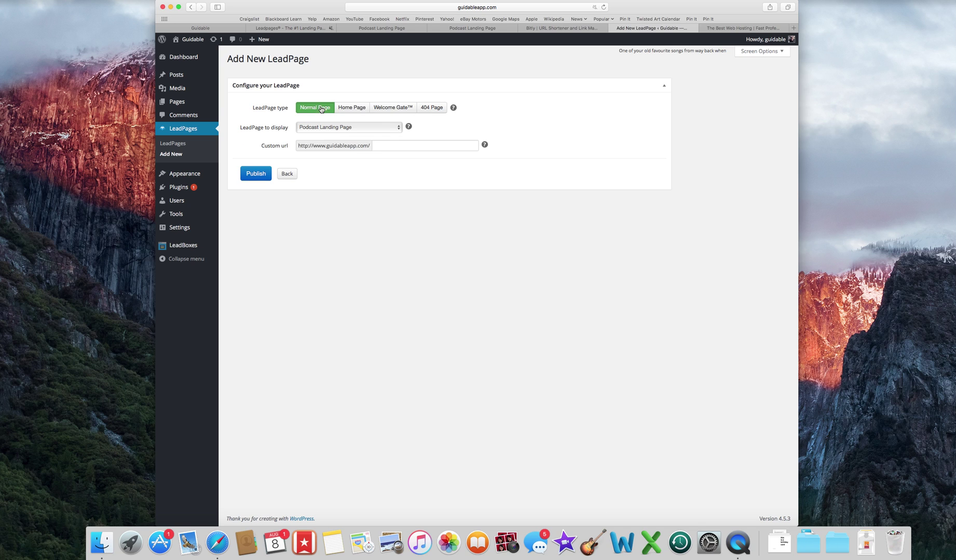
Step: Set the custom url to podcastlandingpage and publish the LeadPage
{"action": "left_click", "coordinate": [392, 147]}
{"action": "type", "text": "podcas"}
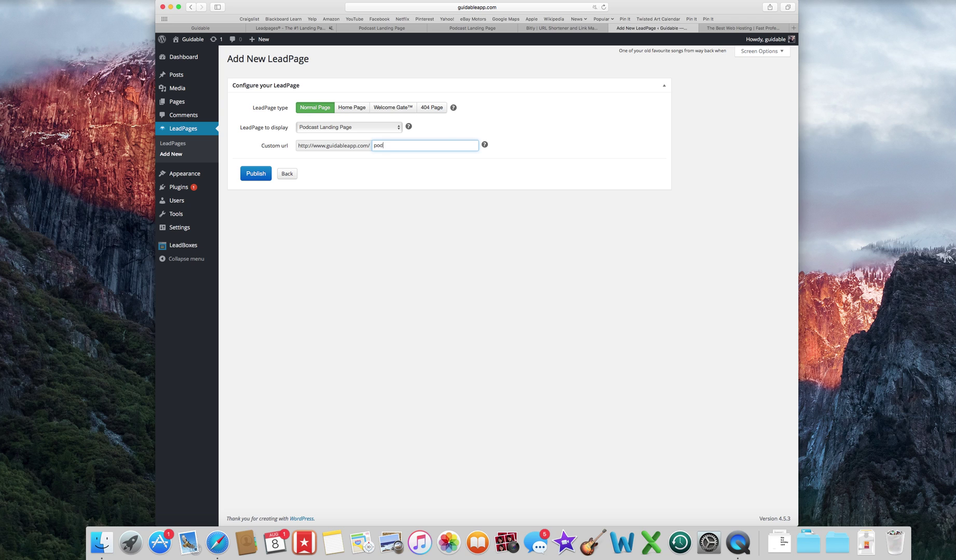
{"action": "type", "text": "t"}
{"action": "key", "text": "BackSpace"}
{"action": "type", "text": "landingpage"}
{"action": "left_click", "coordinate": [262, 174]}
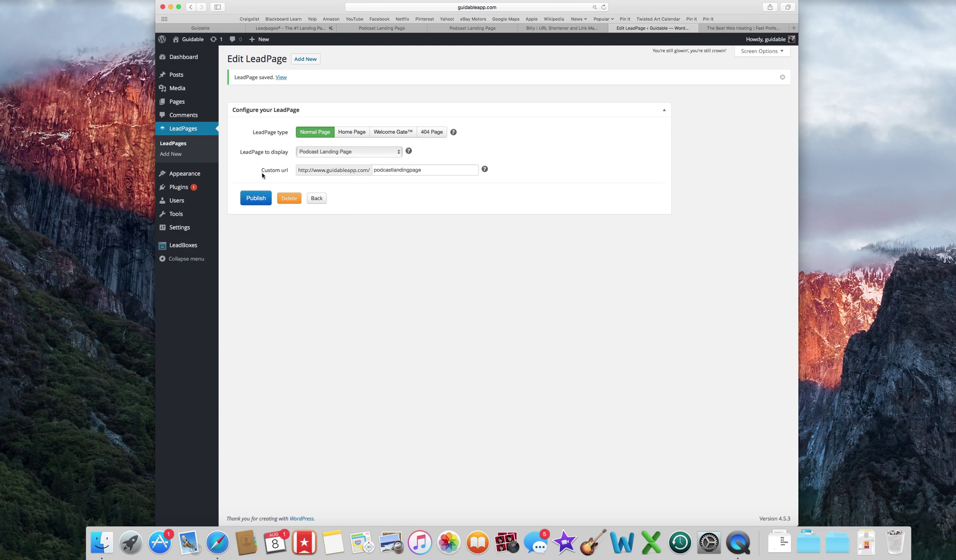
Step: Load guidableapp.com/podcastlandingpage in Safari
{"action": "left_click", "coordinate": [510, 8]}
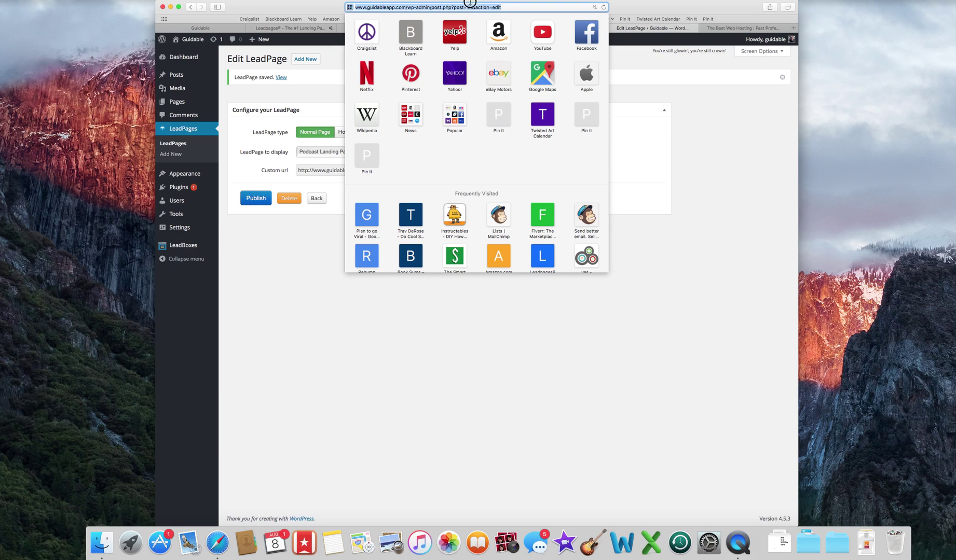
{"action": "left_click", "coordinate": [408, 7], "text": "shift"}
{"action": "type", "text": "podcastlan"}
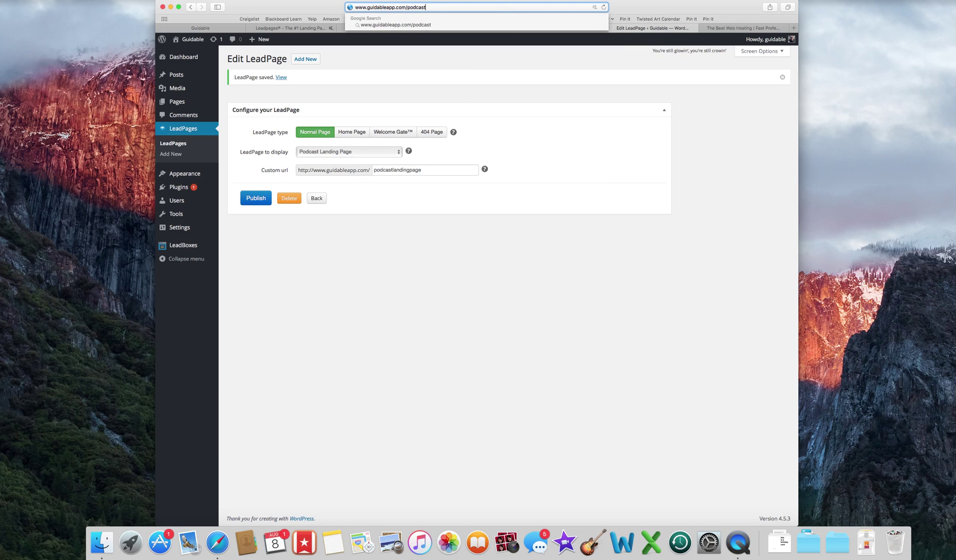
{"action": "type", "text": "dingpage"}
{"action": "key", "text": "Return"}
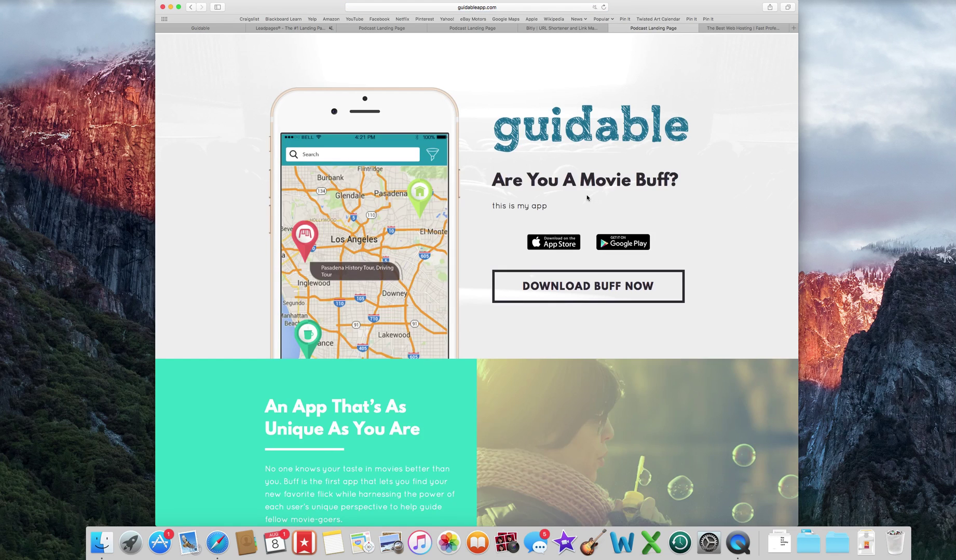
{"action": "scroll", "coordinate": [584, 203], "scroll_direction": "down", "scroll_amount": 20}
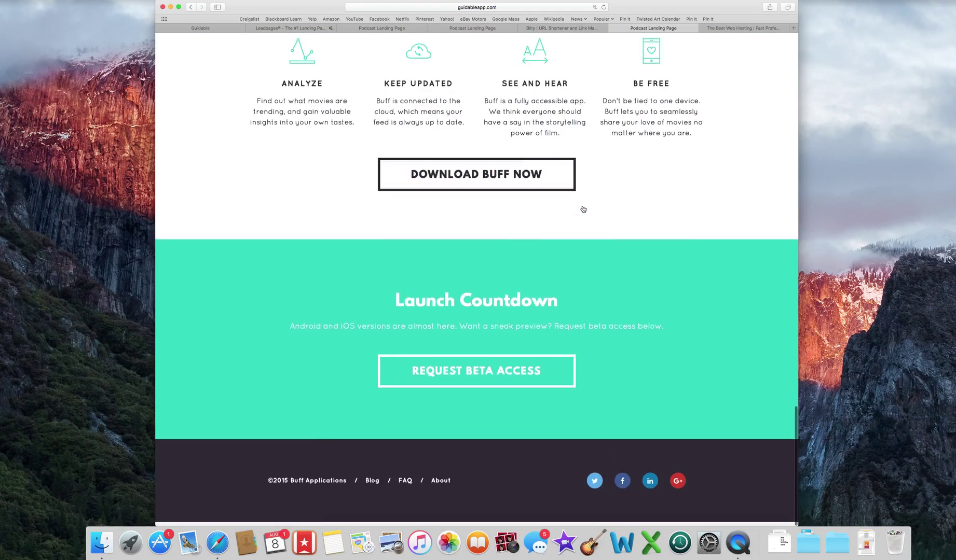
{"action": "scroll", "coordinate": [583, 209], "scroll_direction": "up", "scroll_amount": 20}
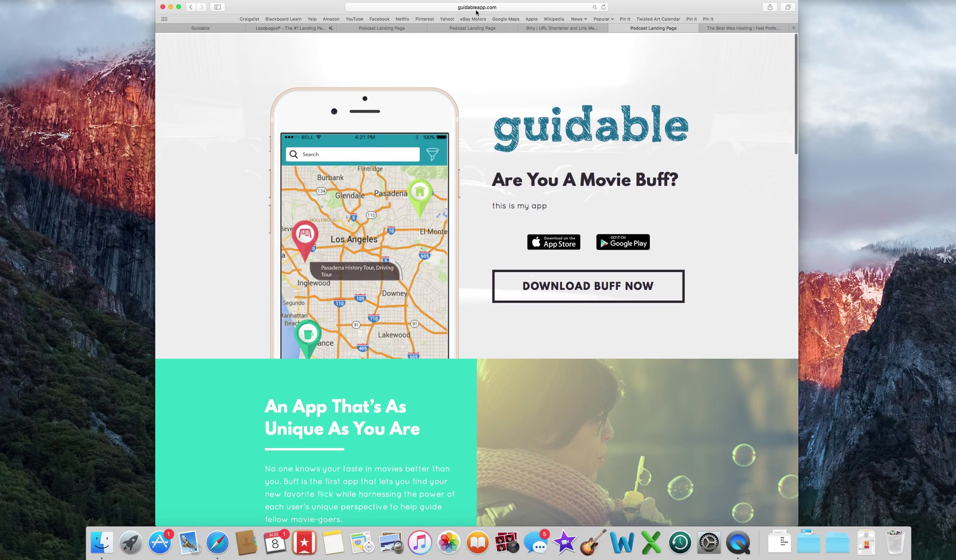
Step: Scroll through the live landing page's hero, feature sections and launch countdown
{"action": "left_click", "coordinate": [476, 8]}
{"action": "left_click", "coordinate": [706, 71]}
{"action": "scroll", "coordinate": [592, 166], "scroll_direction": "down", "scroll_amount": 15}
{"action": "scroll", "coordinate": [591, 168], "scroll_direction": "down", "scroll_amount": 2}
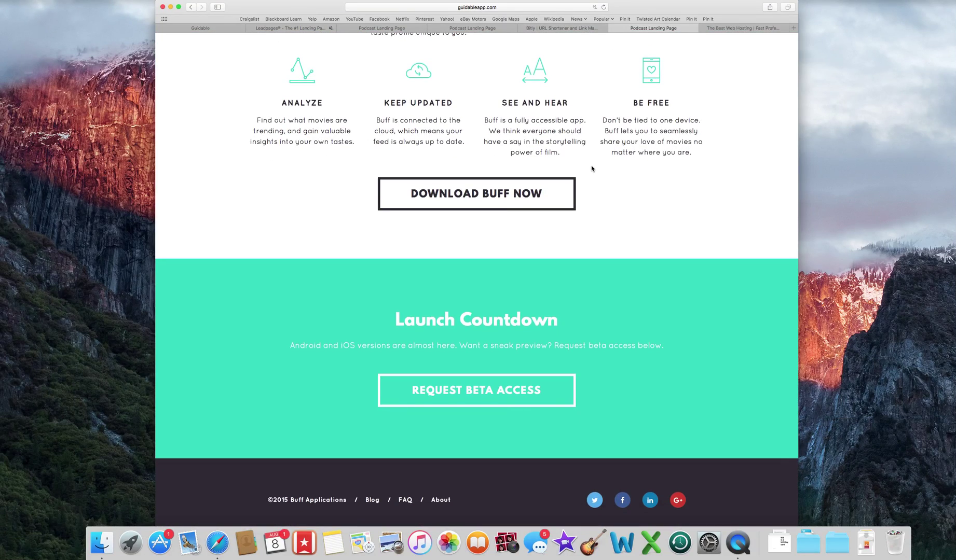
{"action": "scroll", "coordinate": [591, 169], "scroll_direction": "up", "scroll_amount": 20}
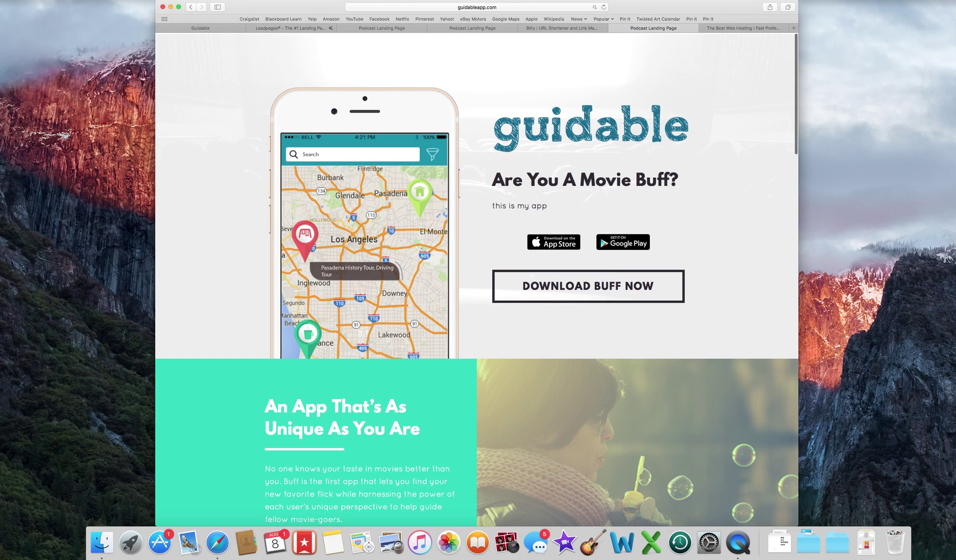